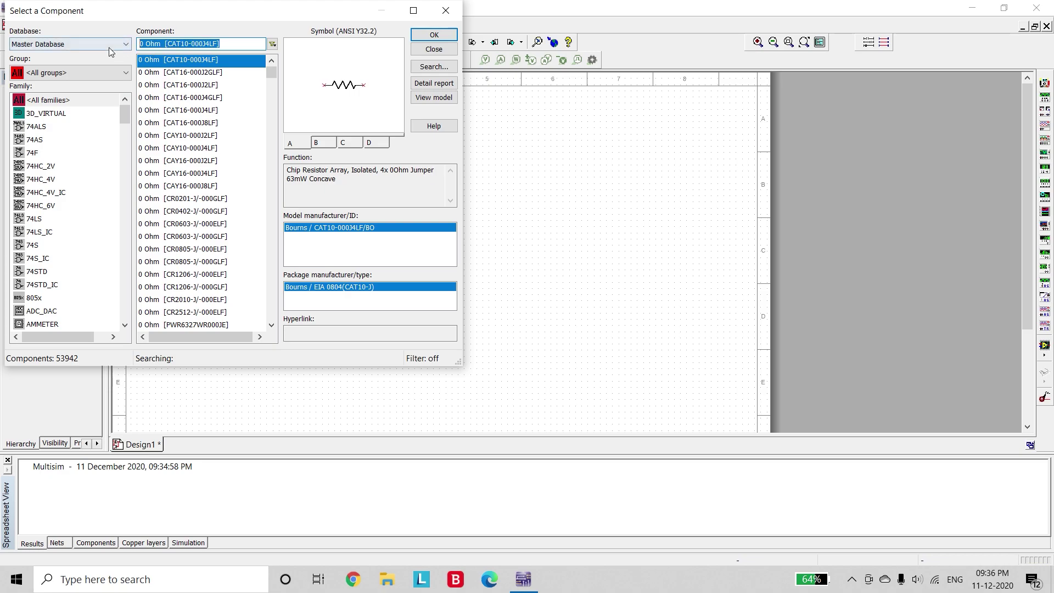
Find the LM555CM timer in the component database and place it in the upper middle of the schematic
type("LM55")
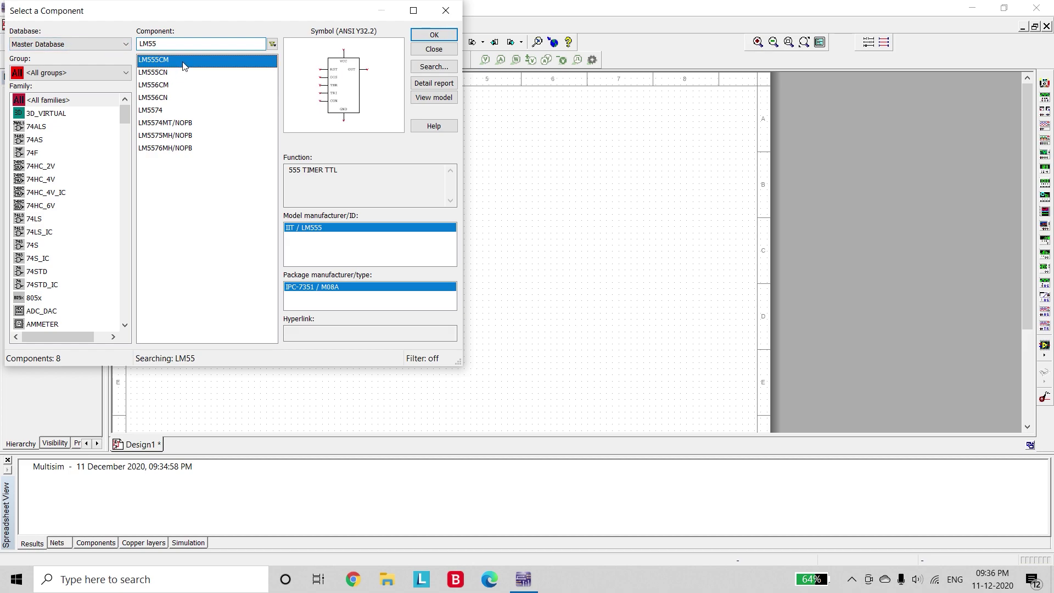
left_click(434, 35)
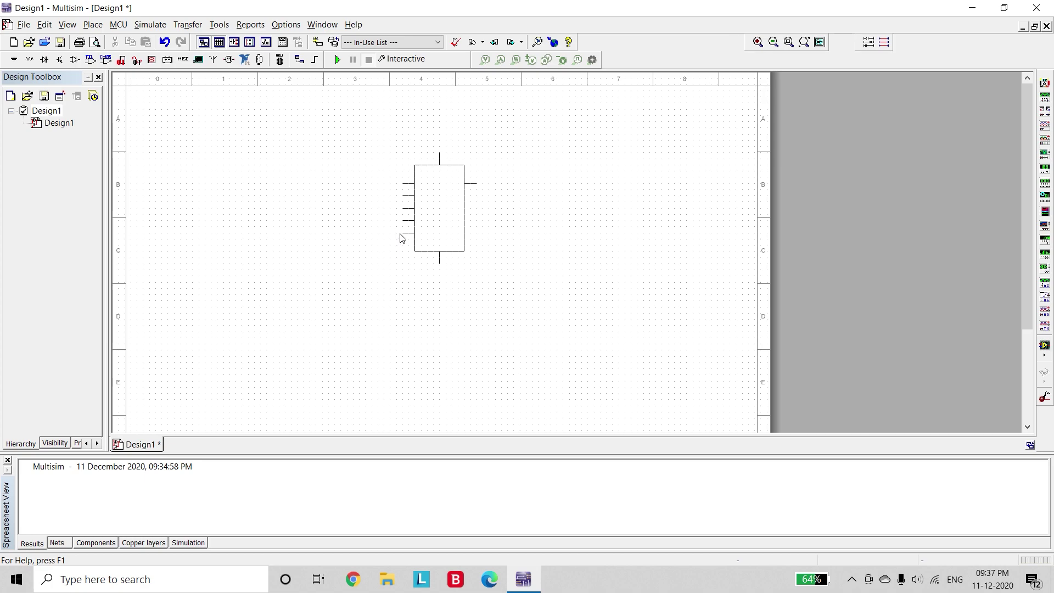
left_click(401, 237)
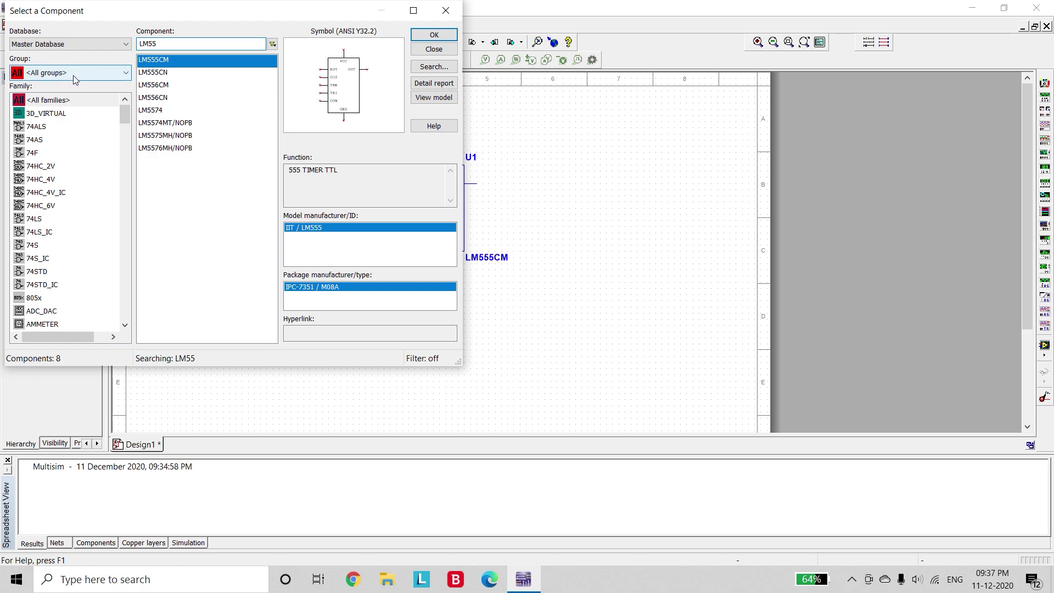
Find the VCC supply component and place it directly above the timer's VCC pin
double_click(144, 46)
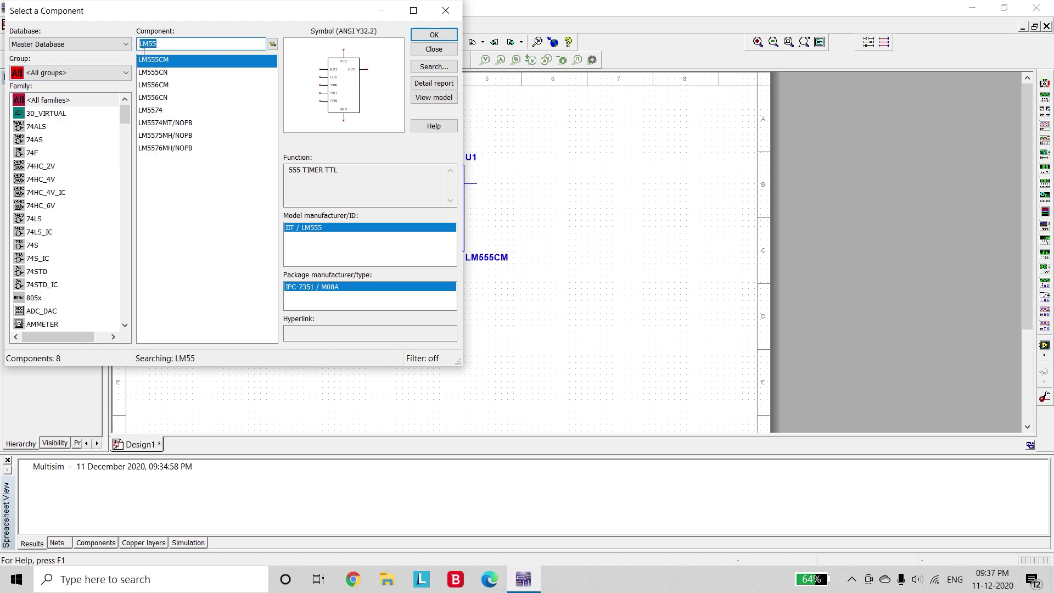
type("VCC")
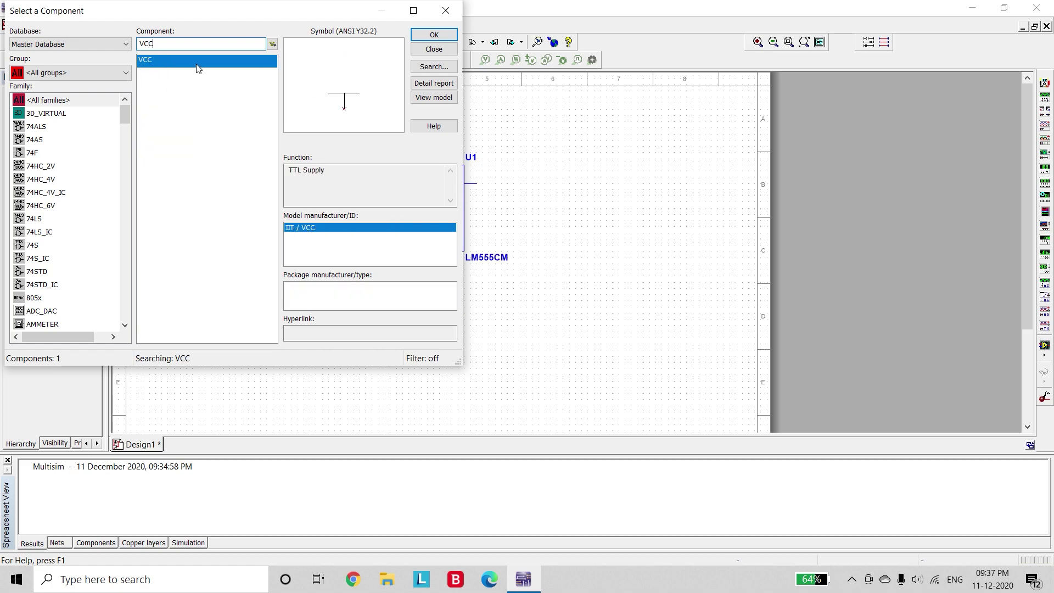
left_click(434, 35)
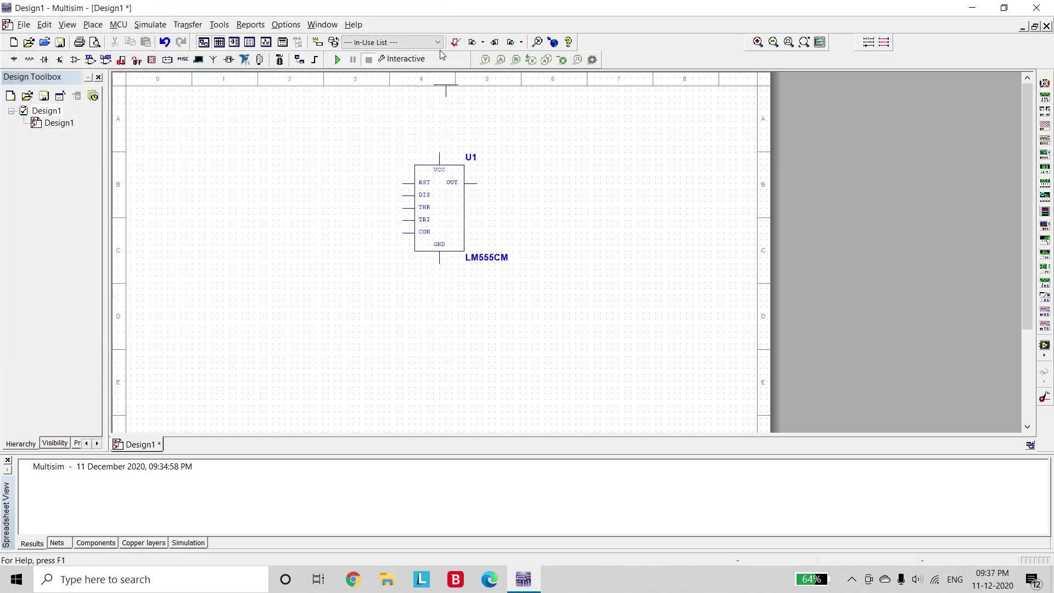
left_click(438, 110)
Find the GROUND component and place it below the timer, slightly to its left
double_click(162, 48)
type("G")
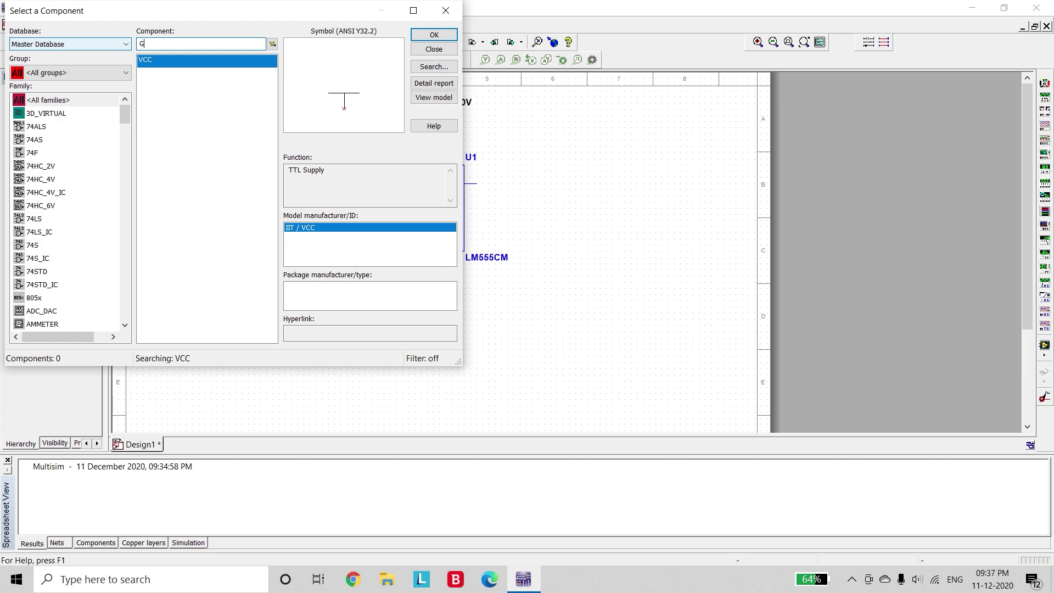
type("ROUND")
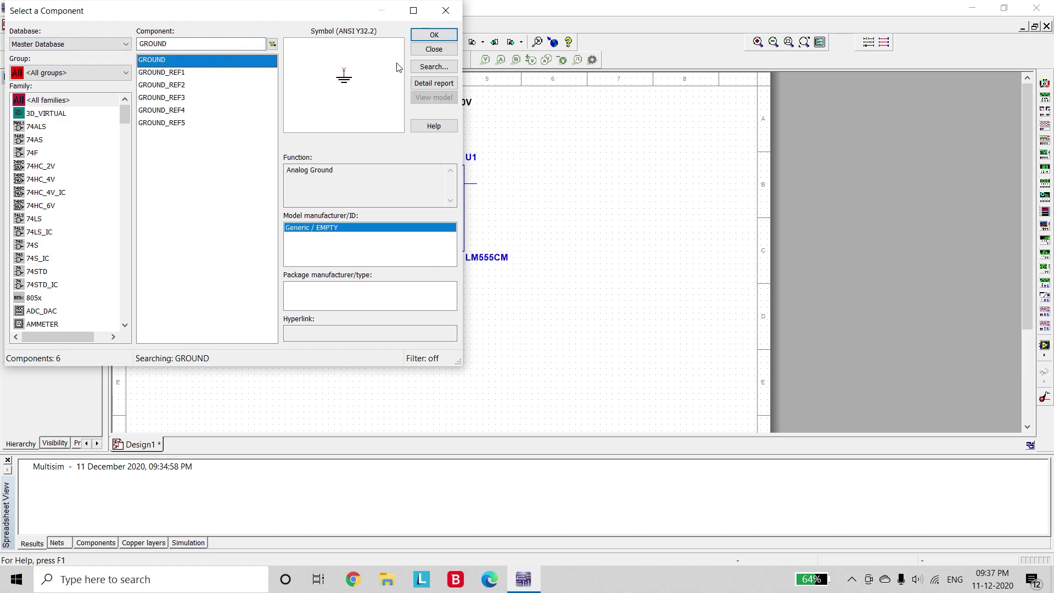
left_click(434, 35)
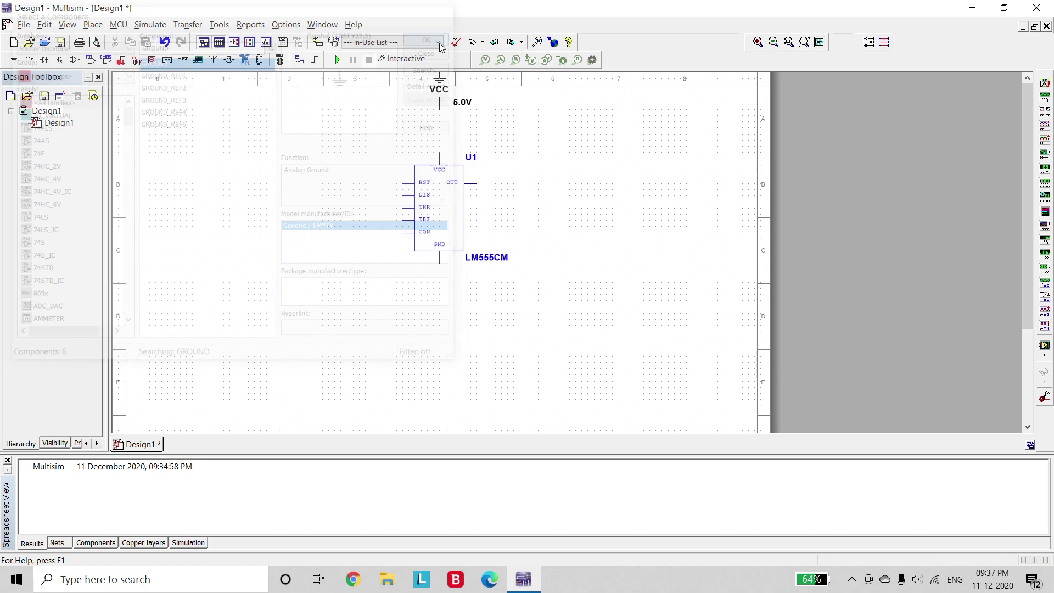
left_click(371, 361)
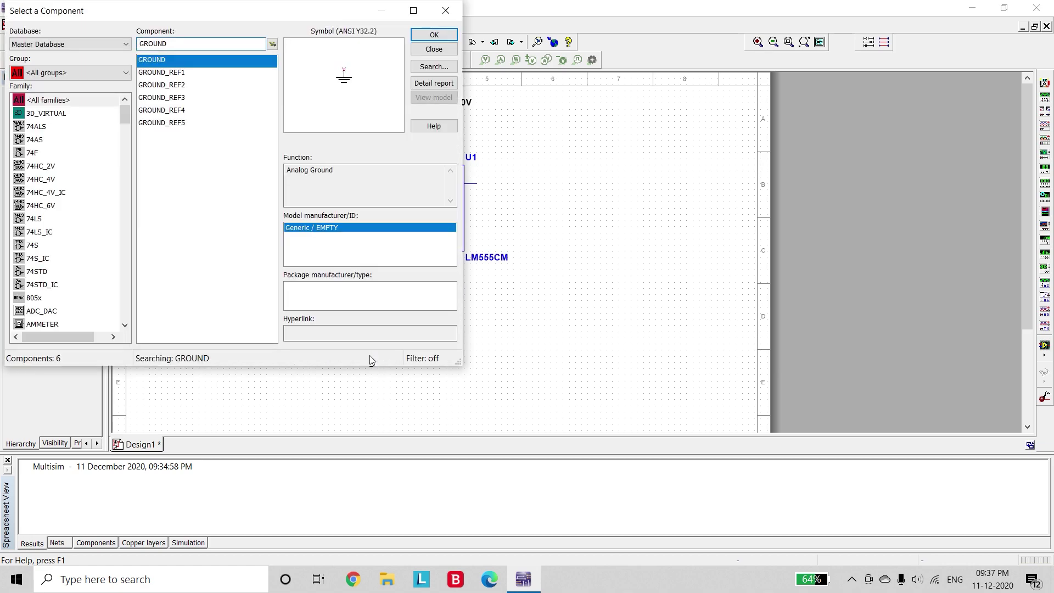
Place two 1k resistors from the Basic group's RESISTOR family one above the other, left of the timer
left_click(86, 72)
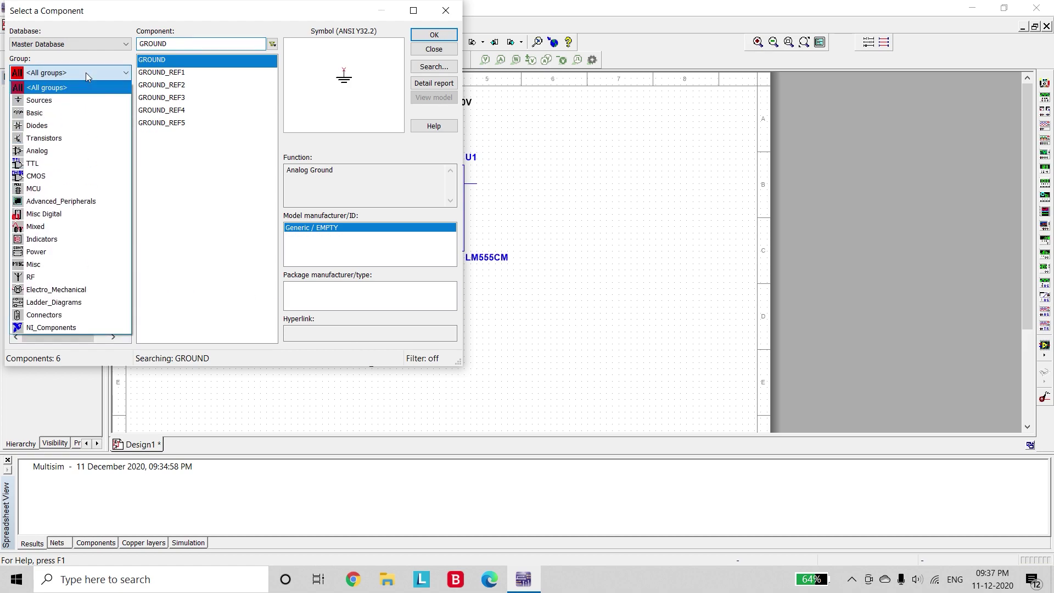
left_click(44, 114)
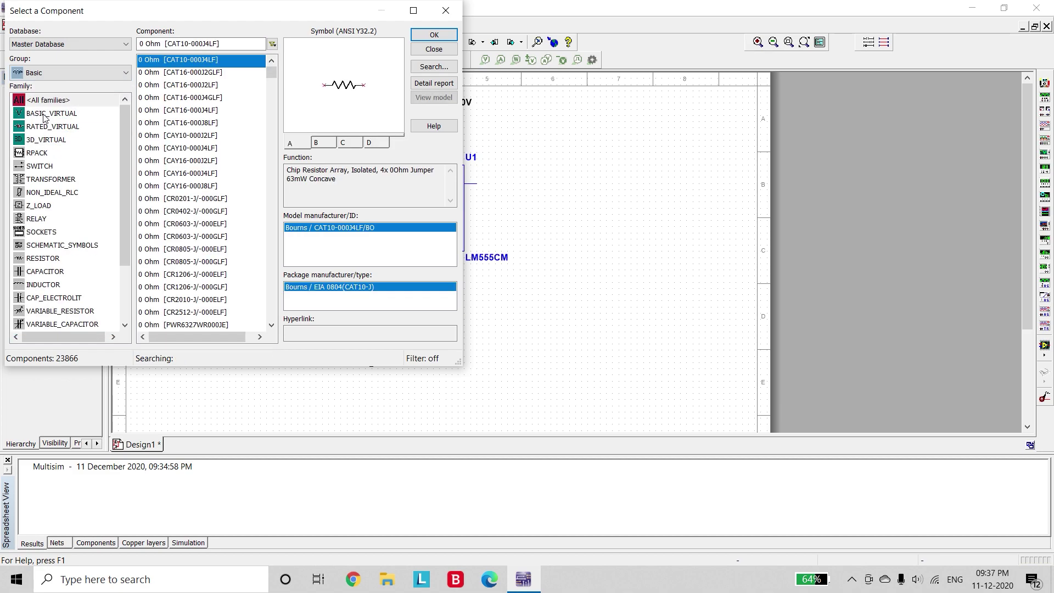
left_click(43, 258)
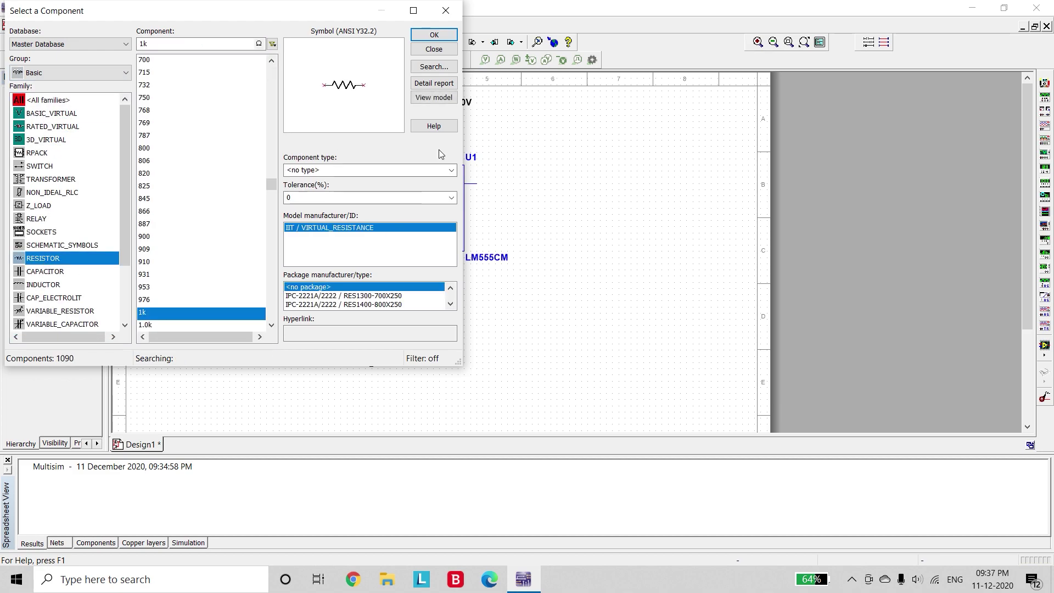
left_click(434, 35)
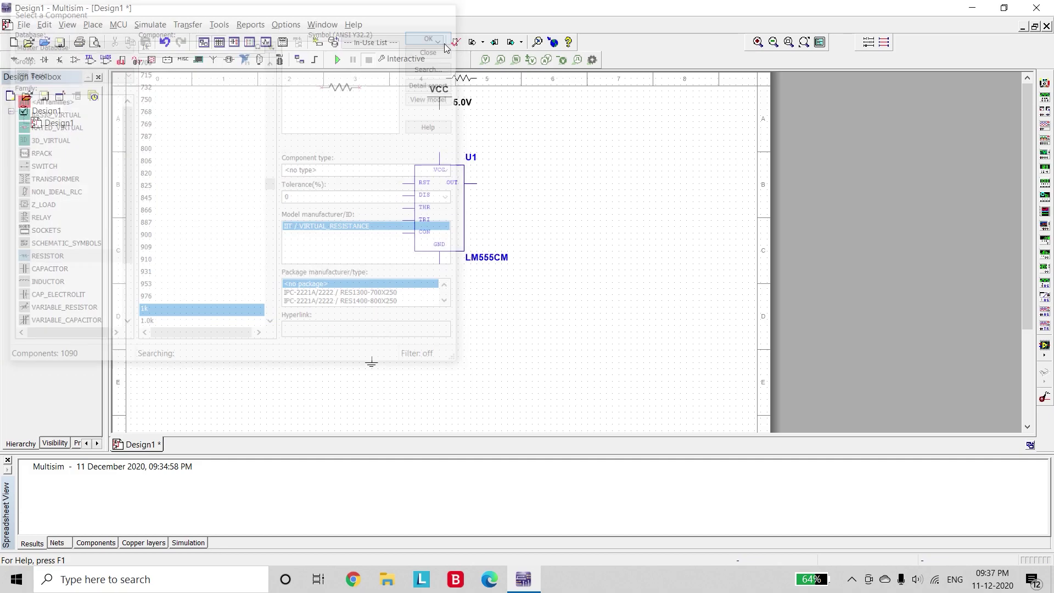
left_click(221, 201)
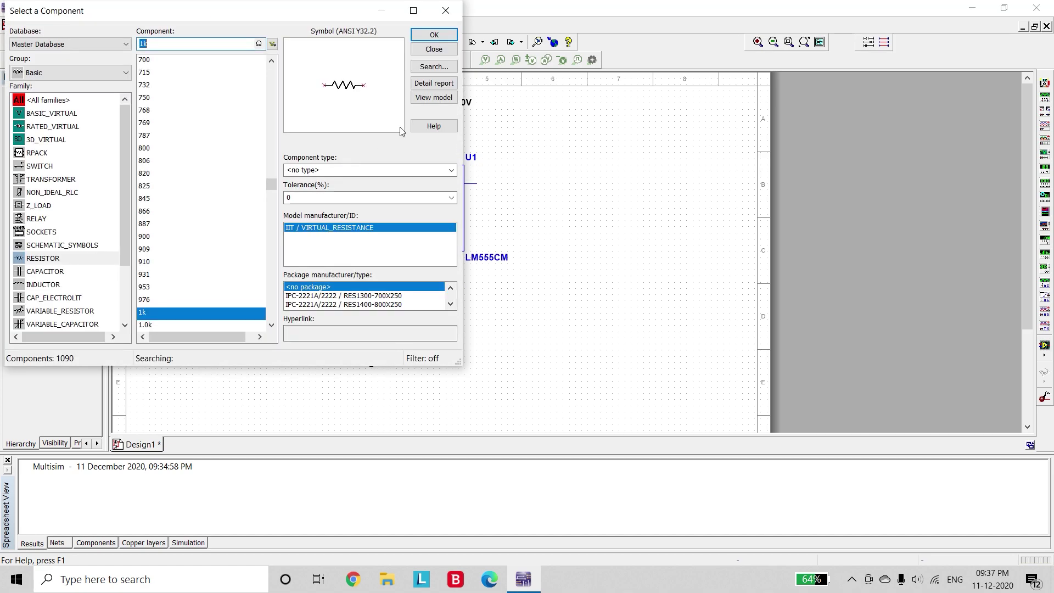
left_click(434, 36)
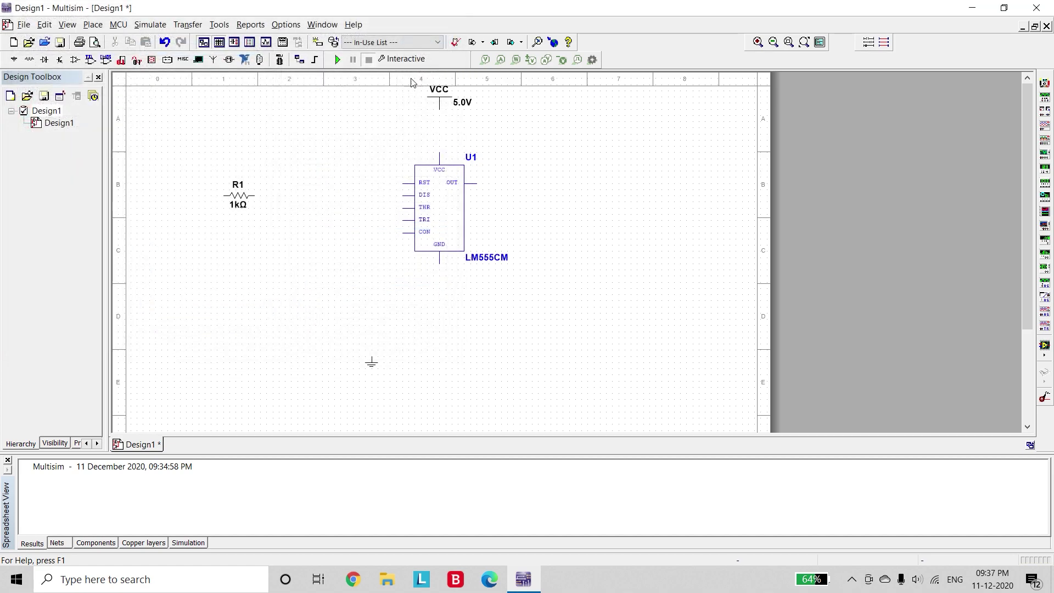
left_click(234, 276)
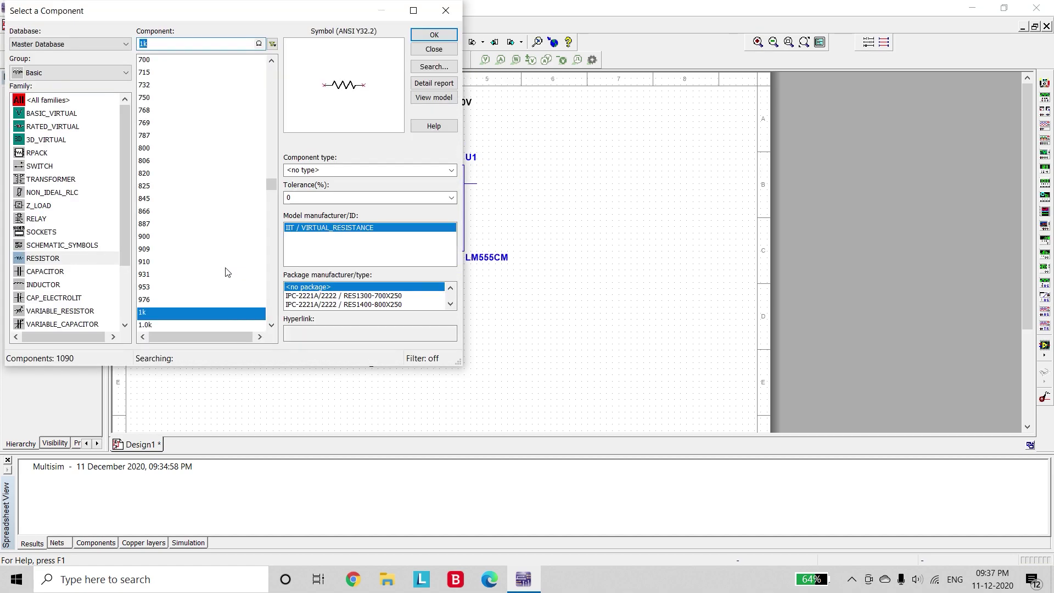
Place two 1 µF capacitors from the CAPACITOR family, one below R2 and one between it and the timer, and finish placing components
left_click(49, 271)
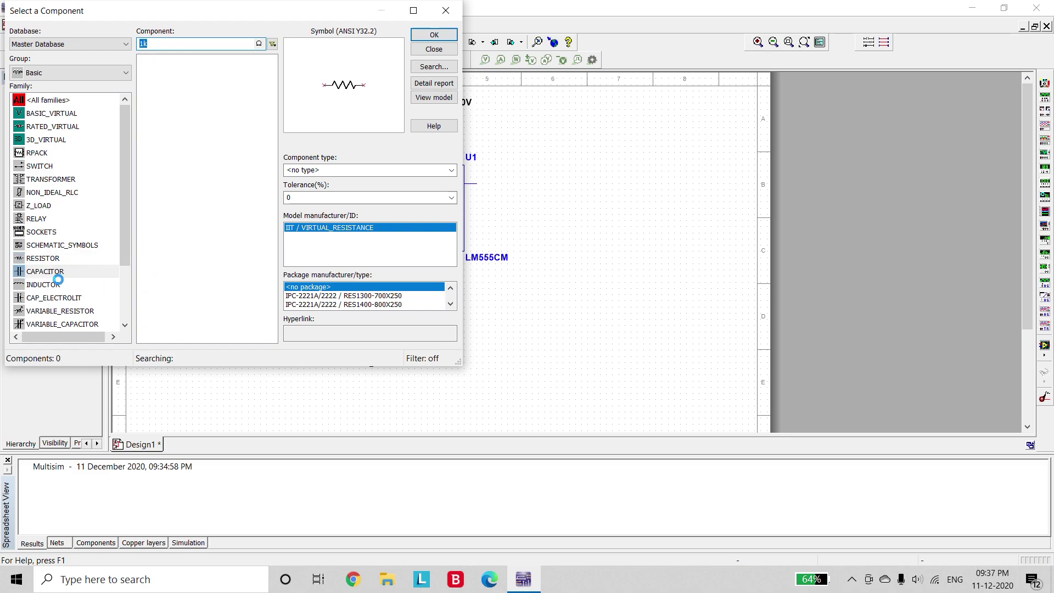
left_click(447, 38)
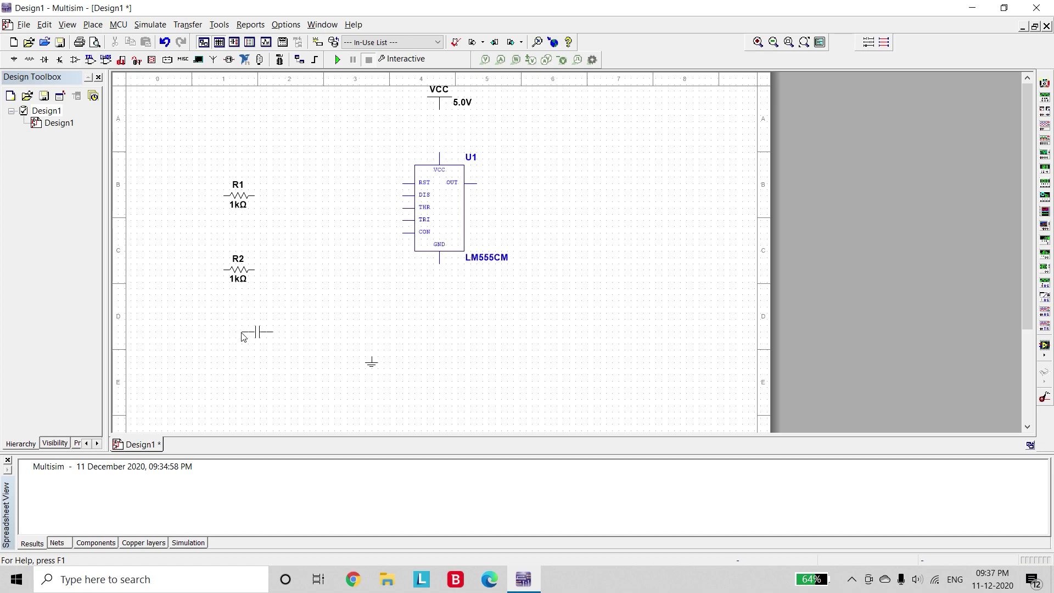
key("Escape")
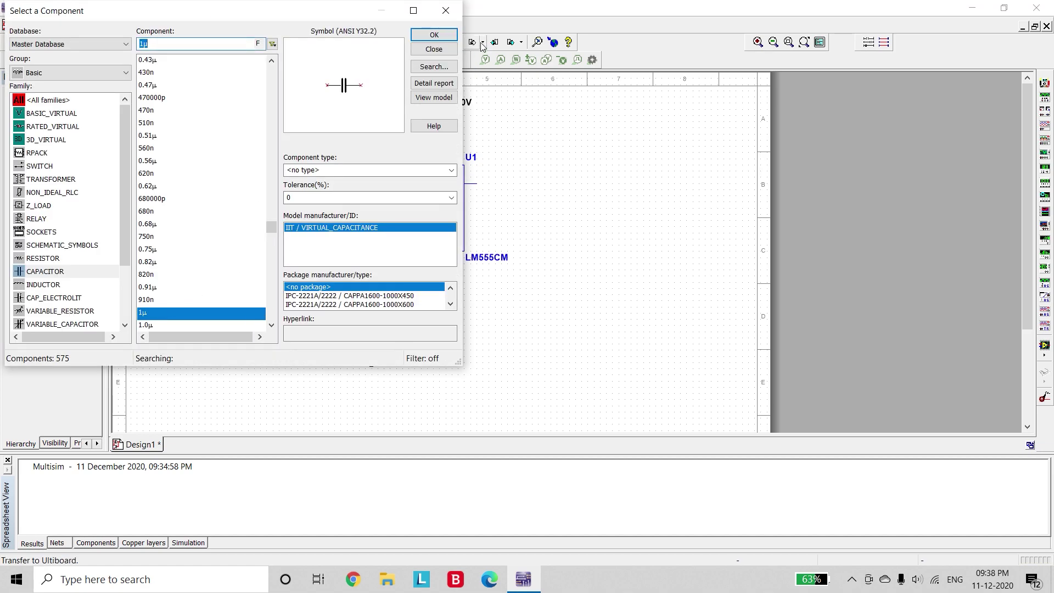
left_click(434, 35)
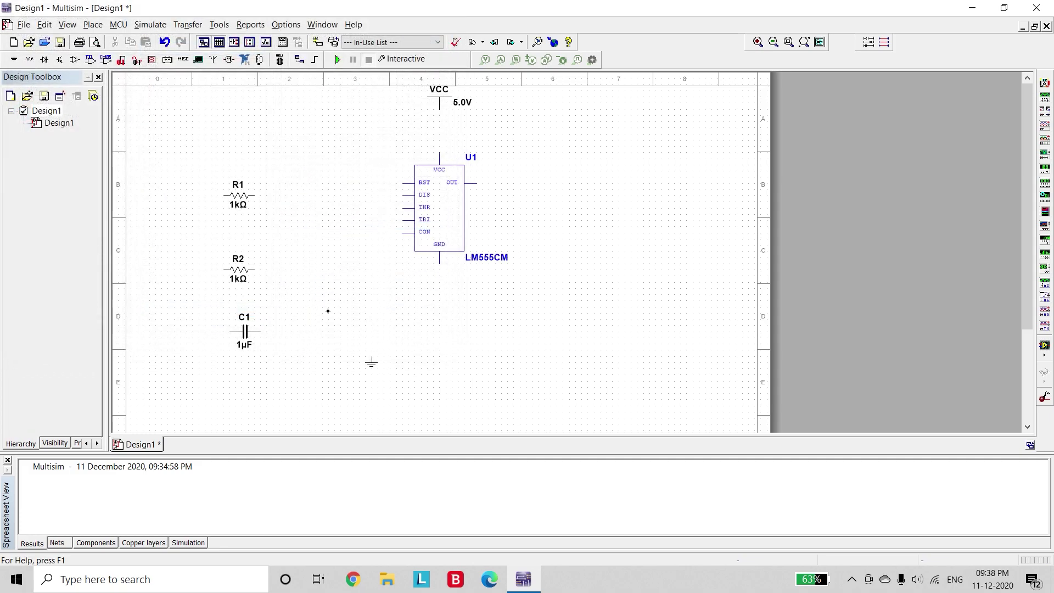
left_click(324, 308)
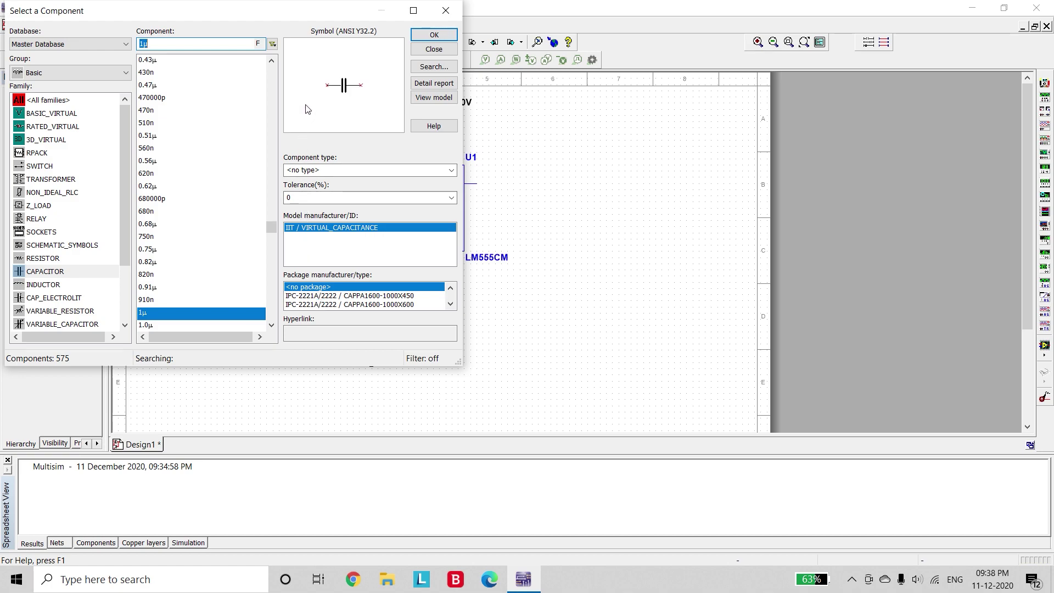
left_click(434, 50)
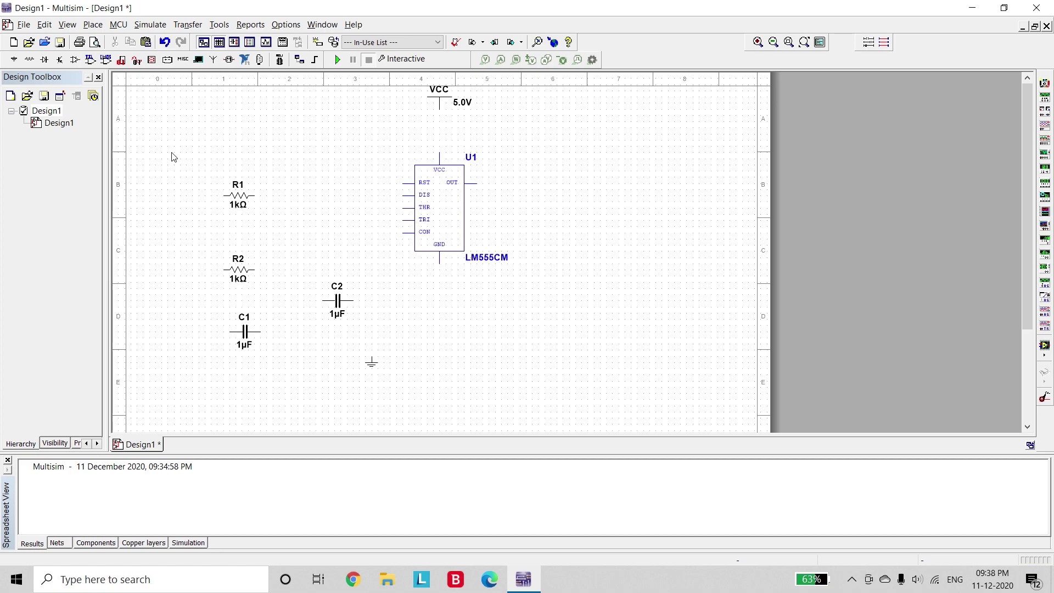
left_click_drag(175, 157, 292, 360)
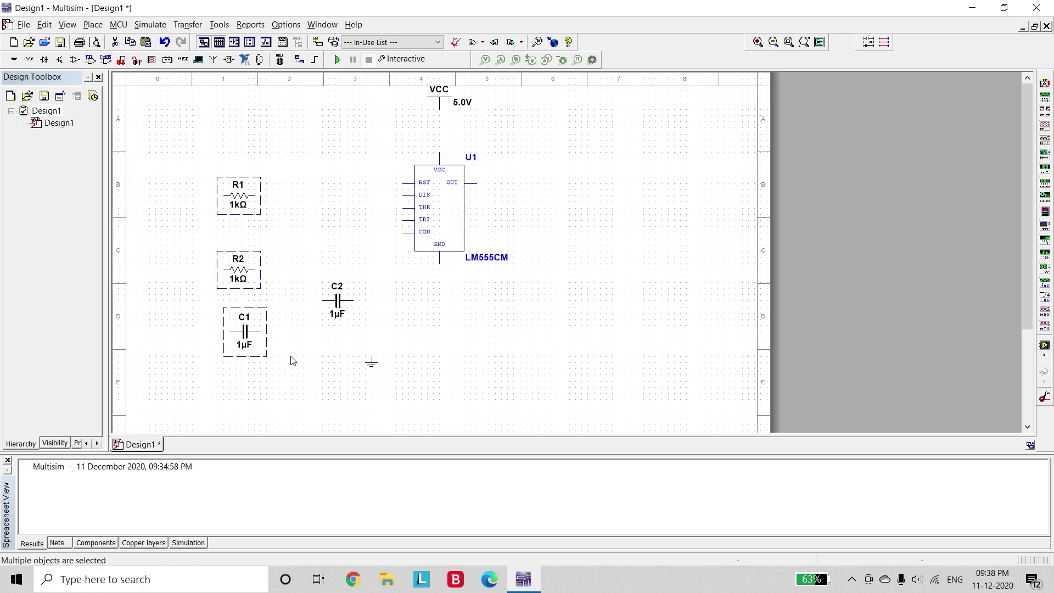
right_click(252, 254)
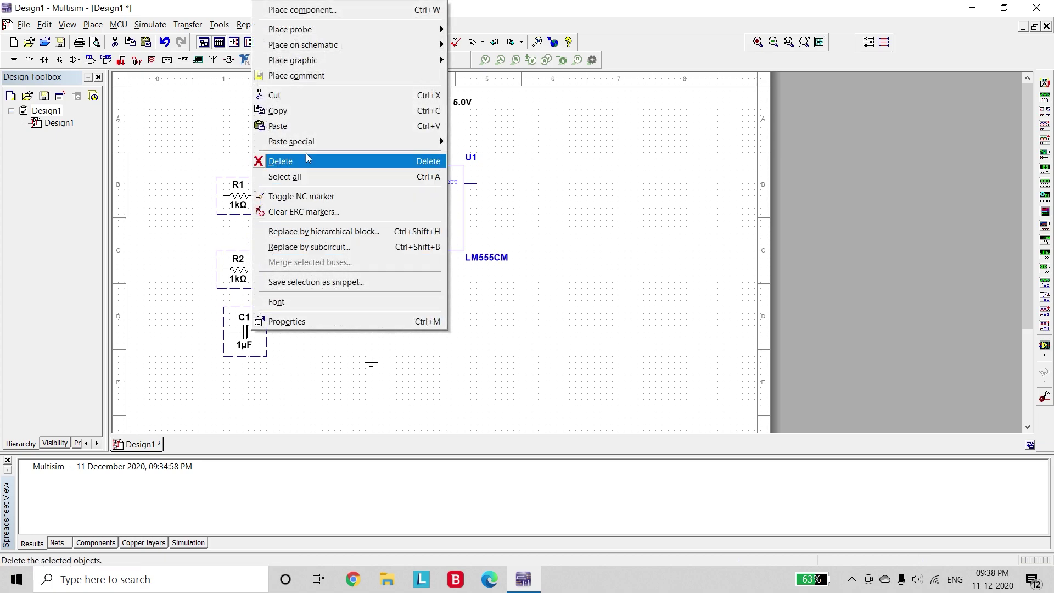
left_click(319, 403)
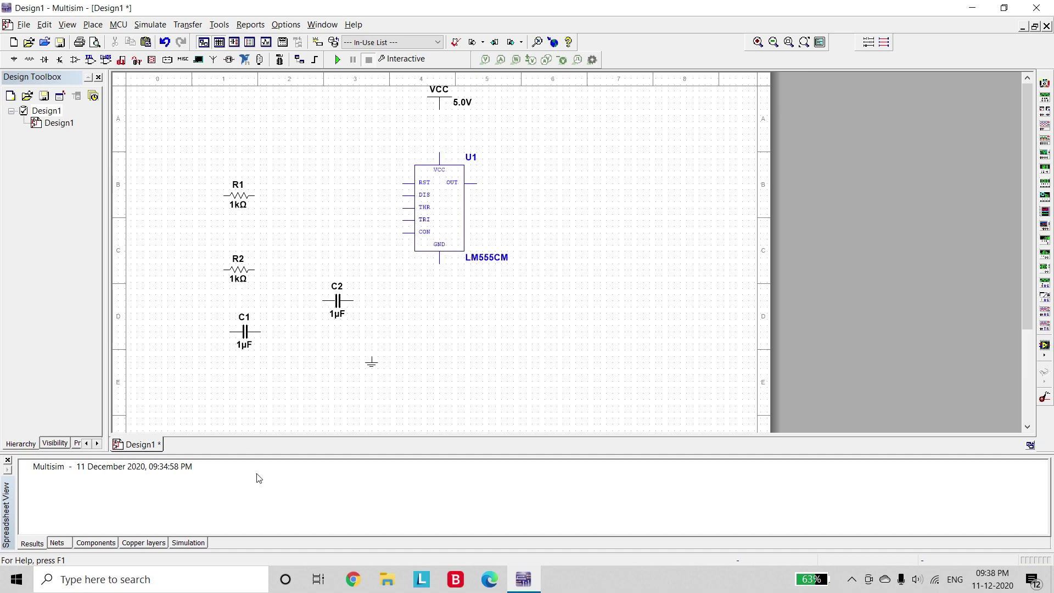
left_click_drag(258, 375, 238, 226)
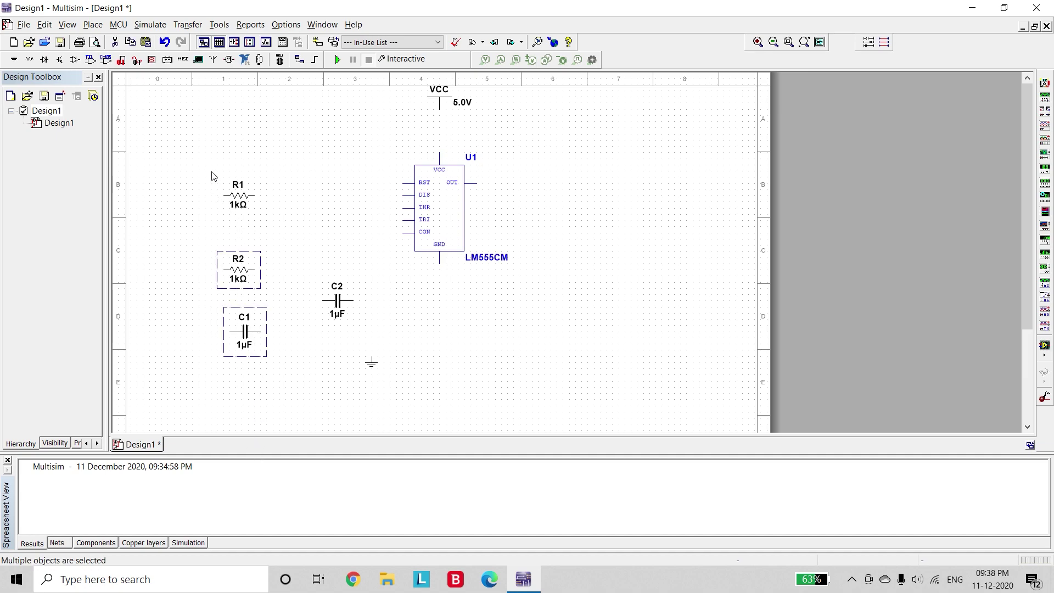
Rotate R1, R2 and C1 together 90° clockwise so they stand vertically
left_click_drag(212, 176, 261, 388)
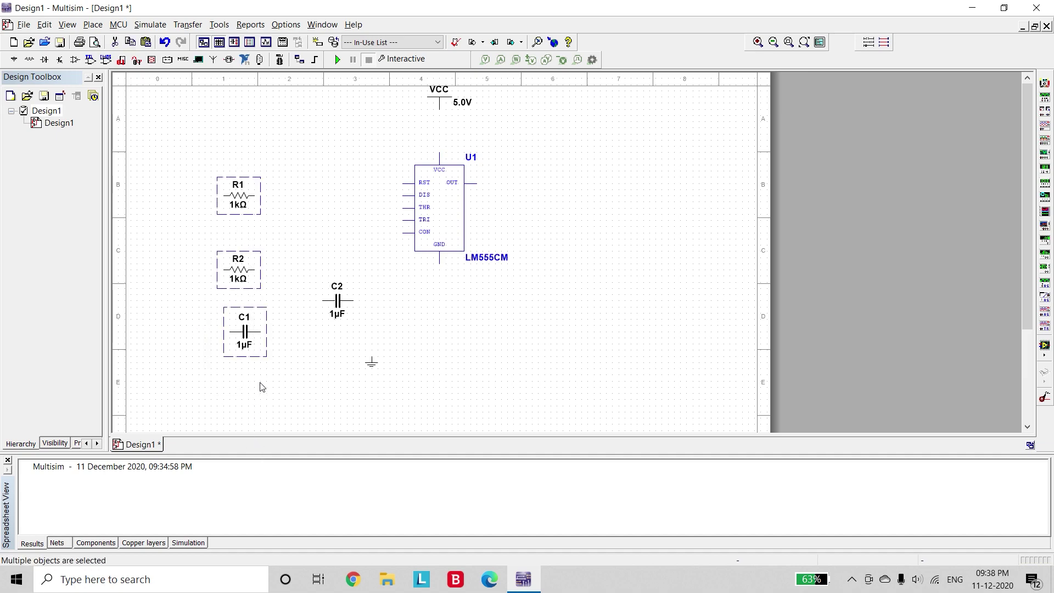
right_click(252, 291)
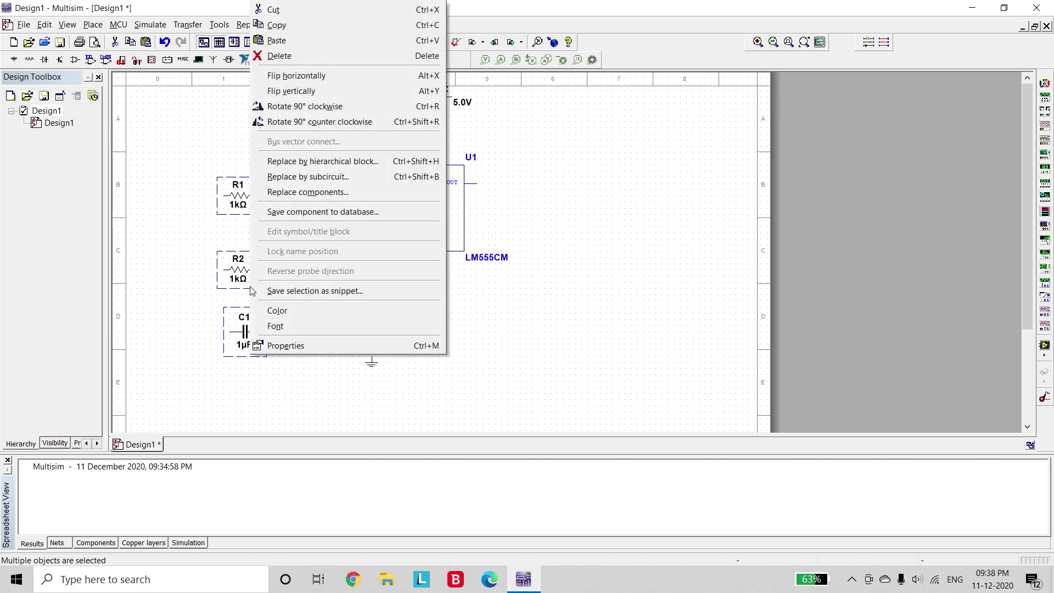
left_click(333, 106)
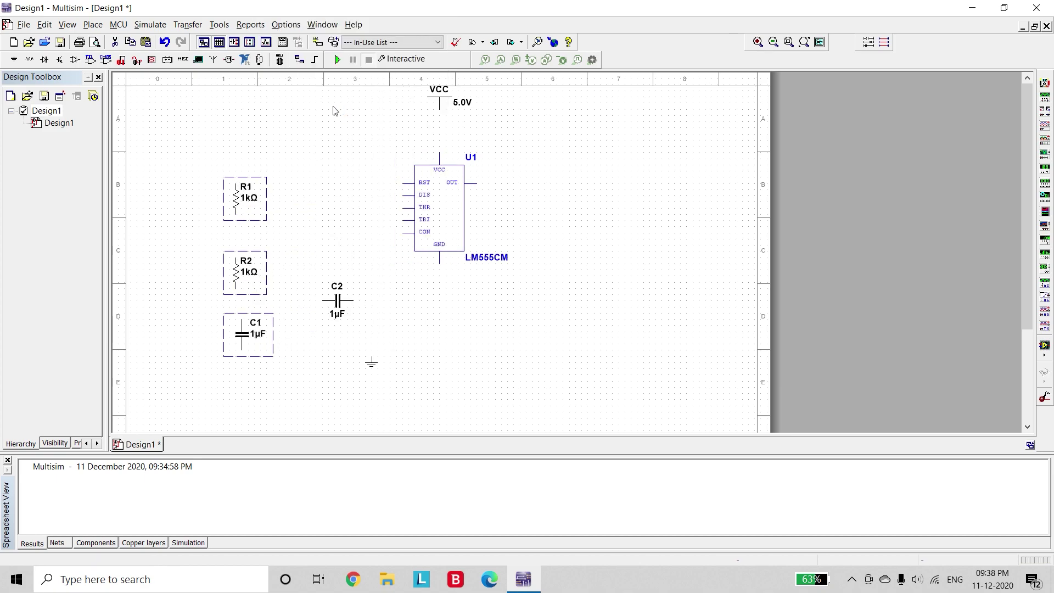
Rotate capacitor C2 by 90° to stand vertically and shift it slightly right and down
left_click(340, 302)
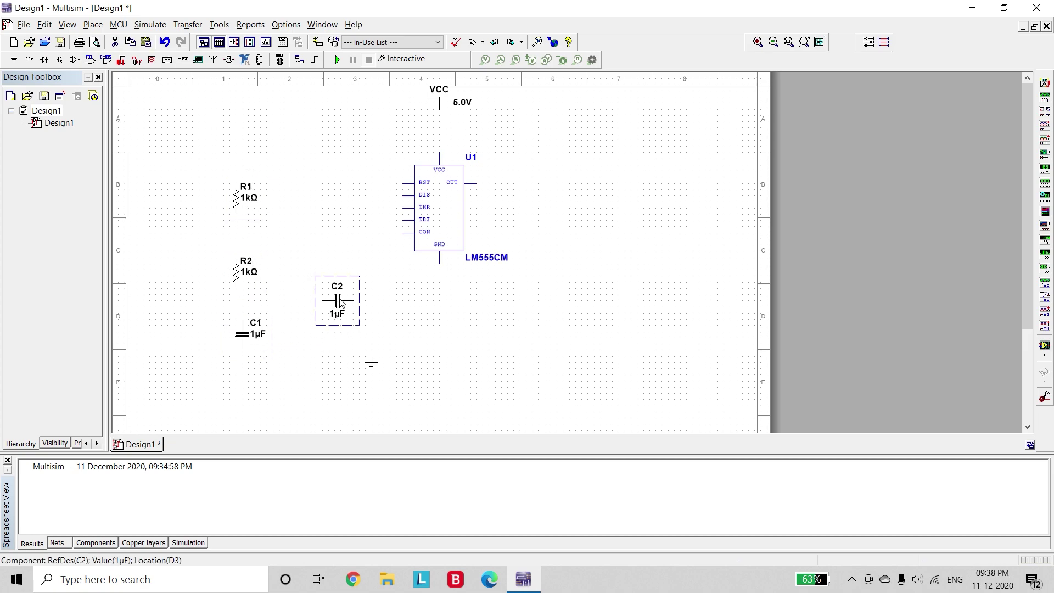
right_click(340, 303)
left_click(411, 120)
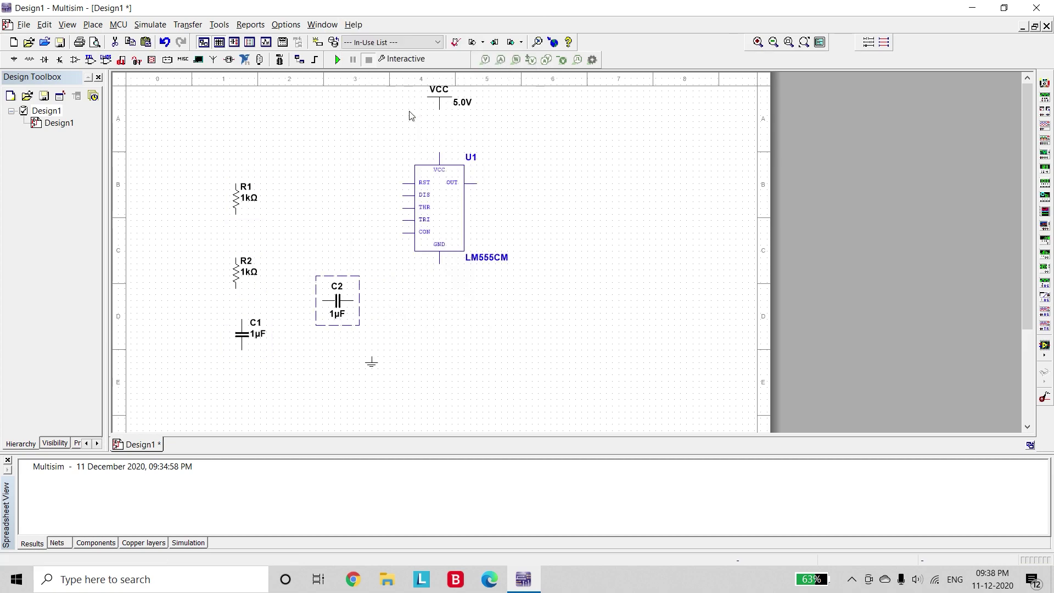
left_click_drag(337, 308, 349, 314)
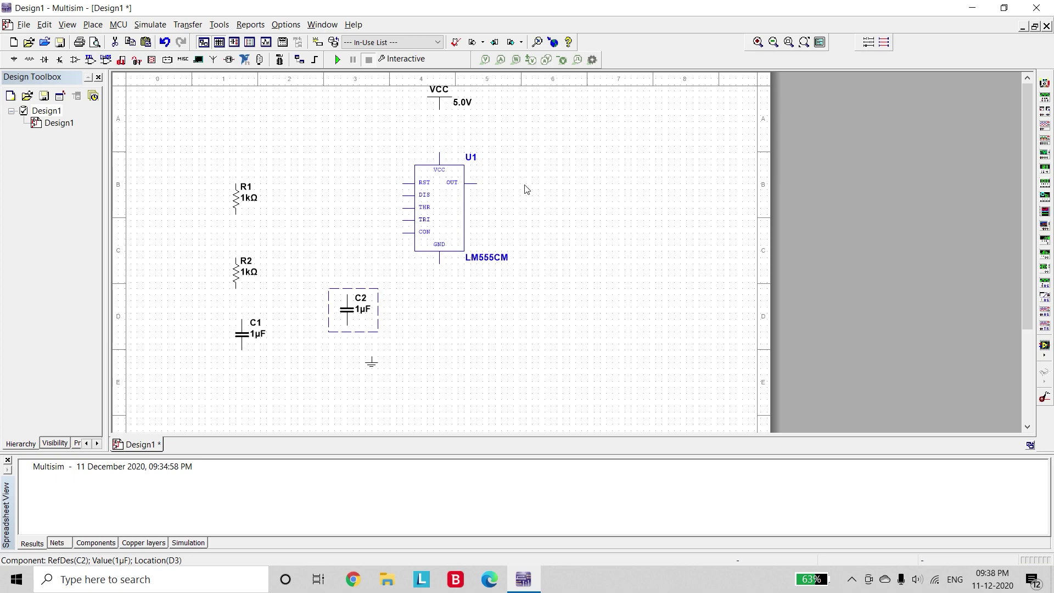
Set the voltage of the VCC supply to 12 V
double_click(445, 97)
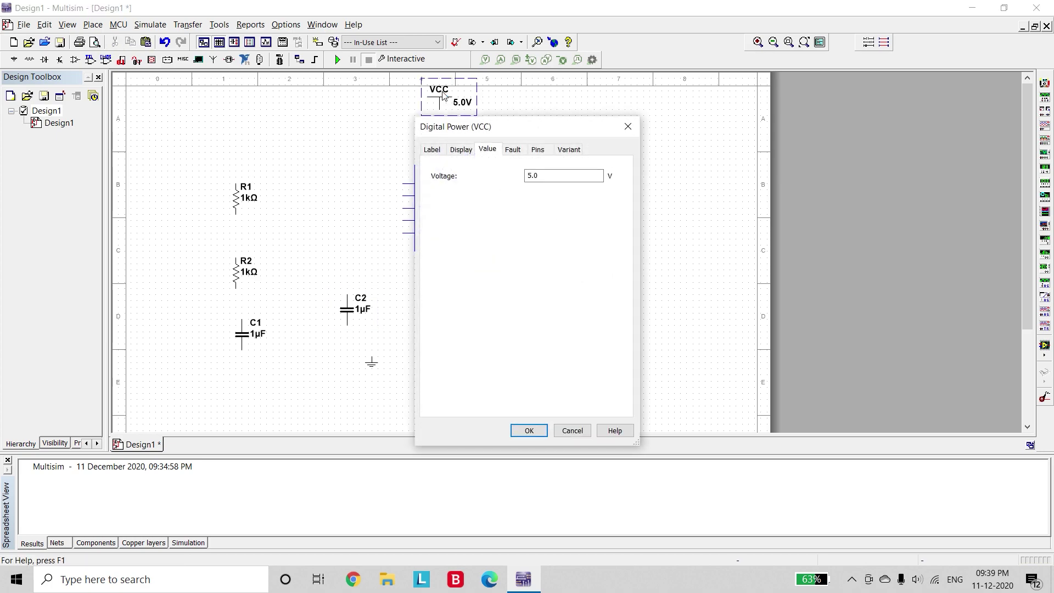
left_click_drag(552, 182, 516, 182)
type("12")
left_click(527, 431)
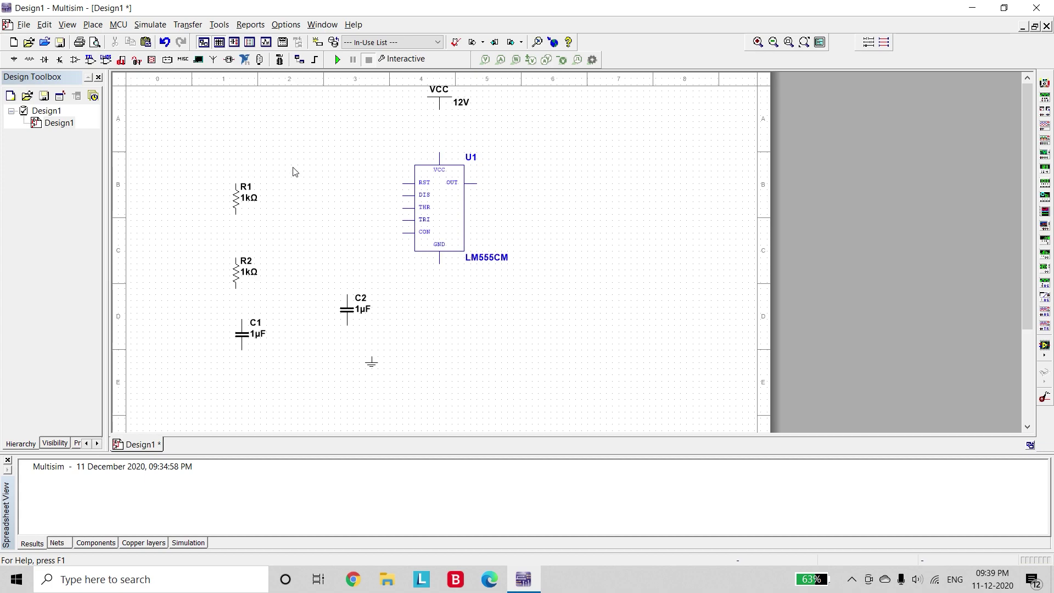
Set the resistance of R1 to 10K and of R2 to 4K
double_click(240, 206)
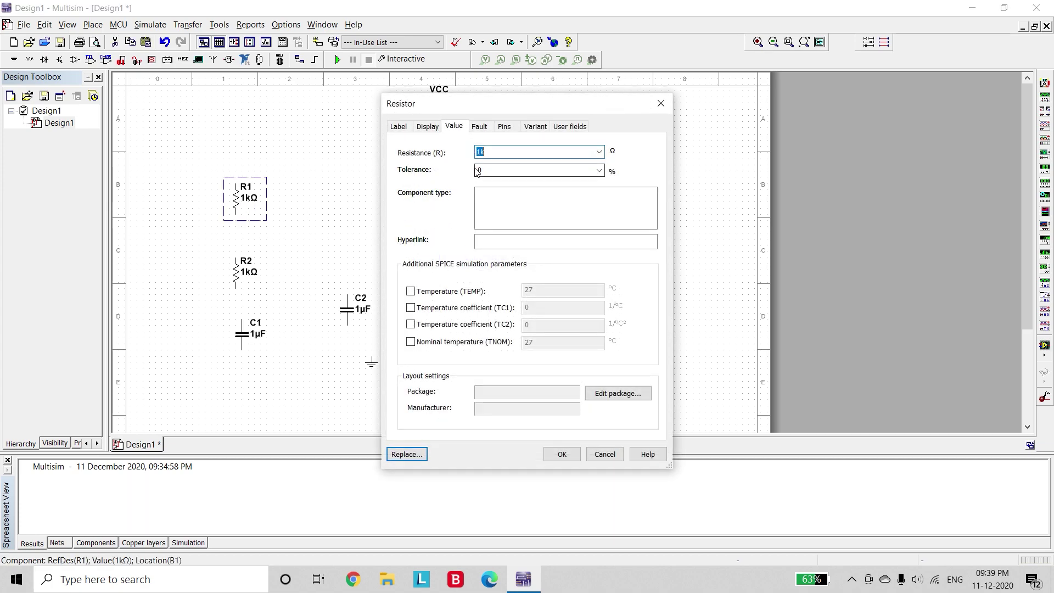
type("10")
type("K")
left_click(569, 454)
double_click(238, 271)
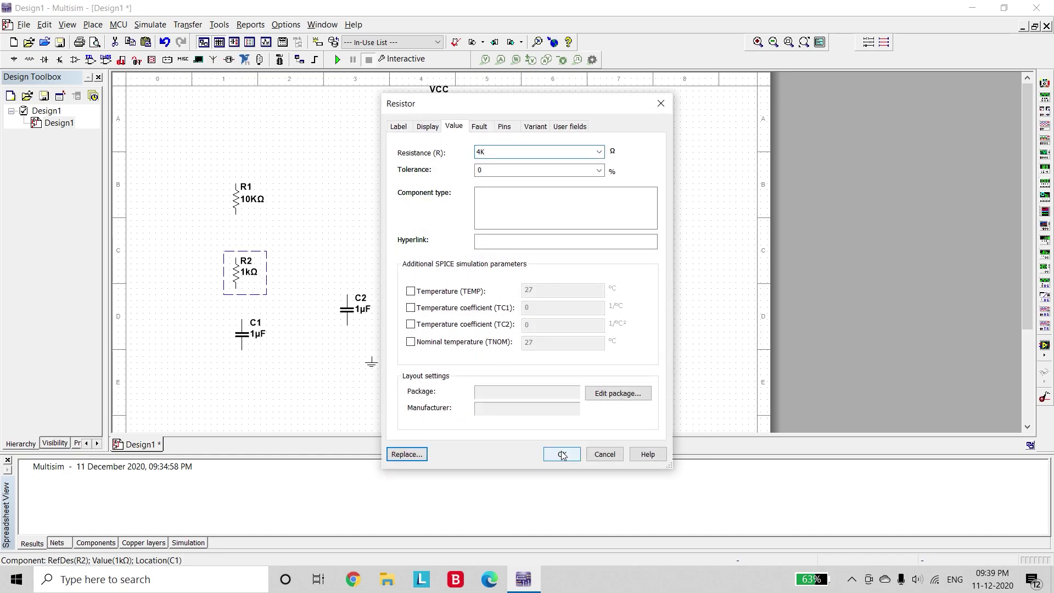
left_click(561, 454)
Set the capacitance of C1 to 0.1 µF and of C2 to 0.01 µF
double_click(253, 340)
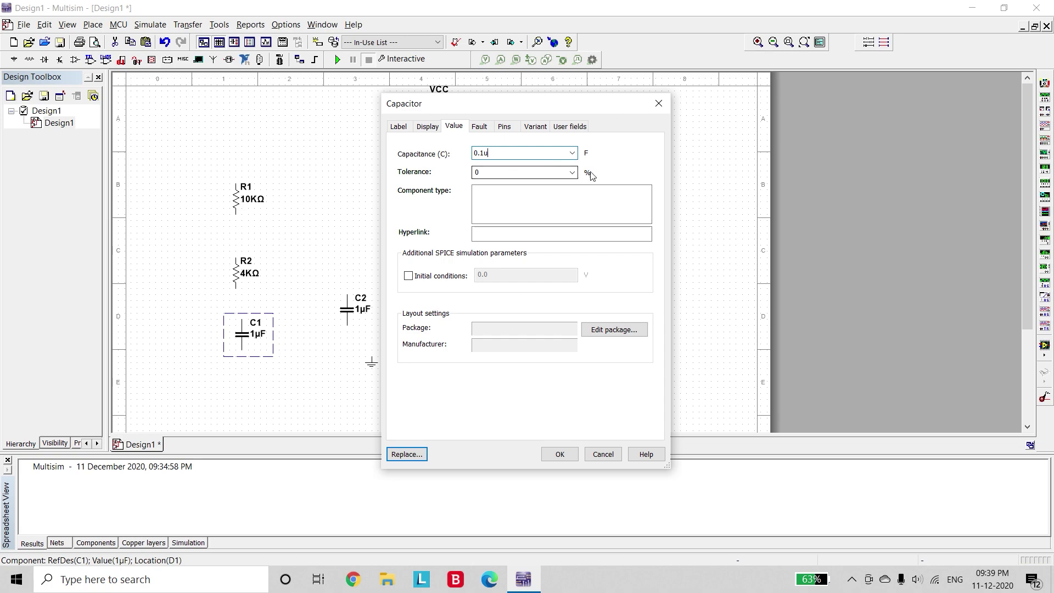
left_click(560, 454)
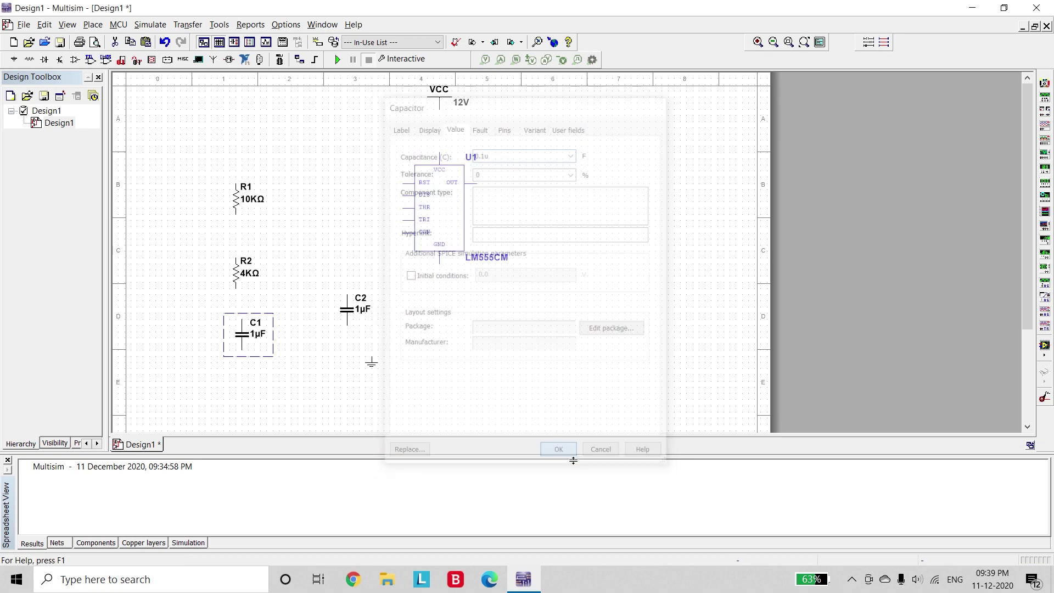
double_click(355, 307)
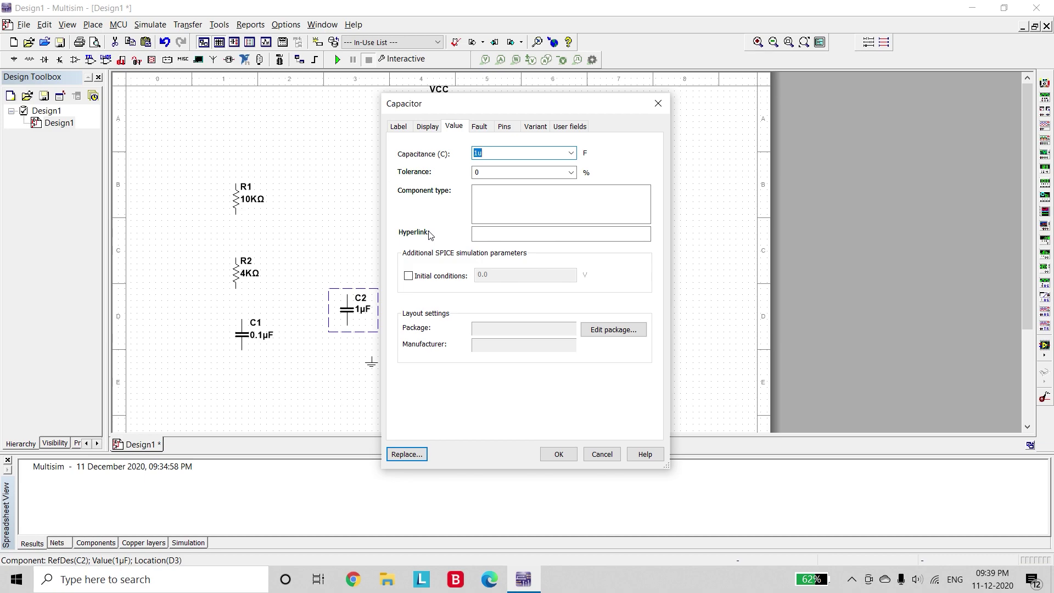
type("0")
left_click(558, 455)
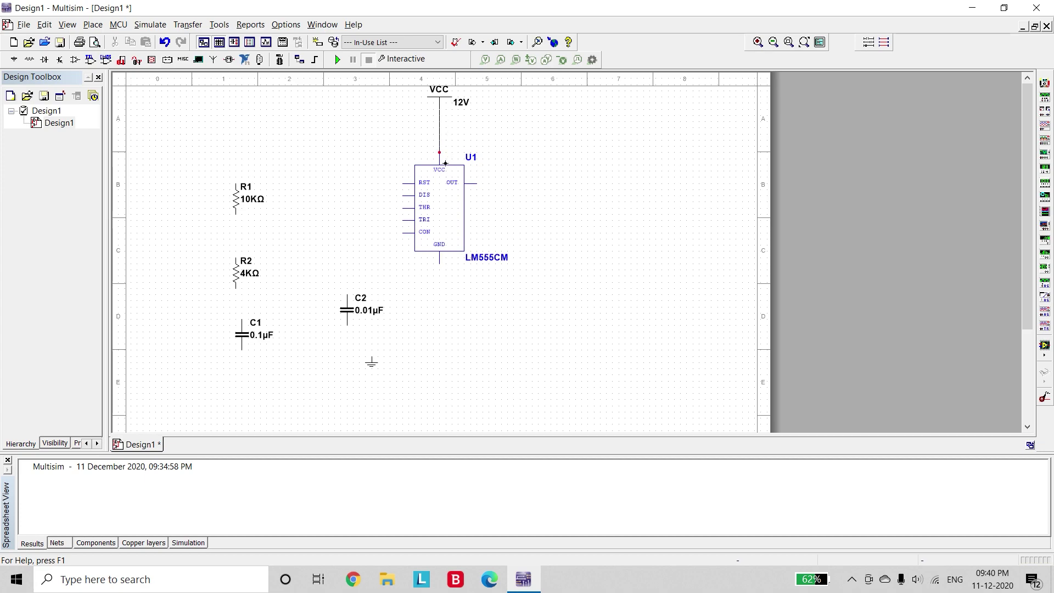
Wire the VCC supply to the timer's VCC pin, the upper end of R1 and the RST pin
left_click(446, 161)
left_click(243, 190)
left_click(444, 133)
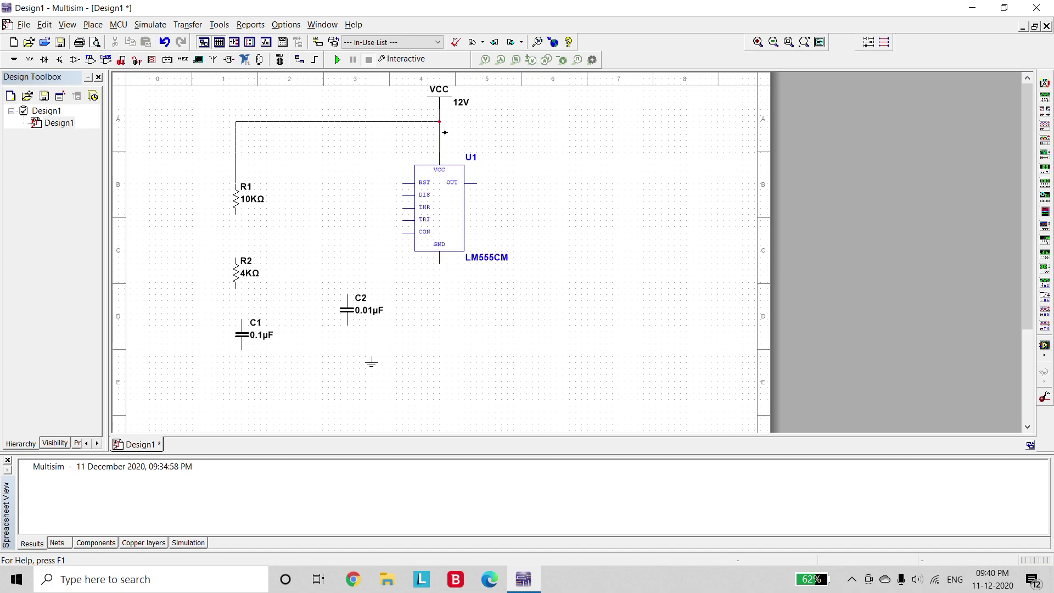
left_click(404, 182)
left_click(372, 123)
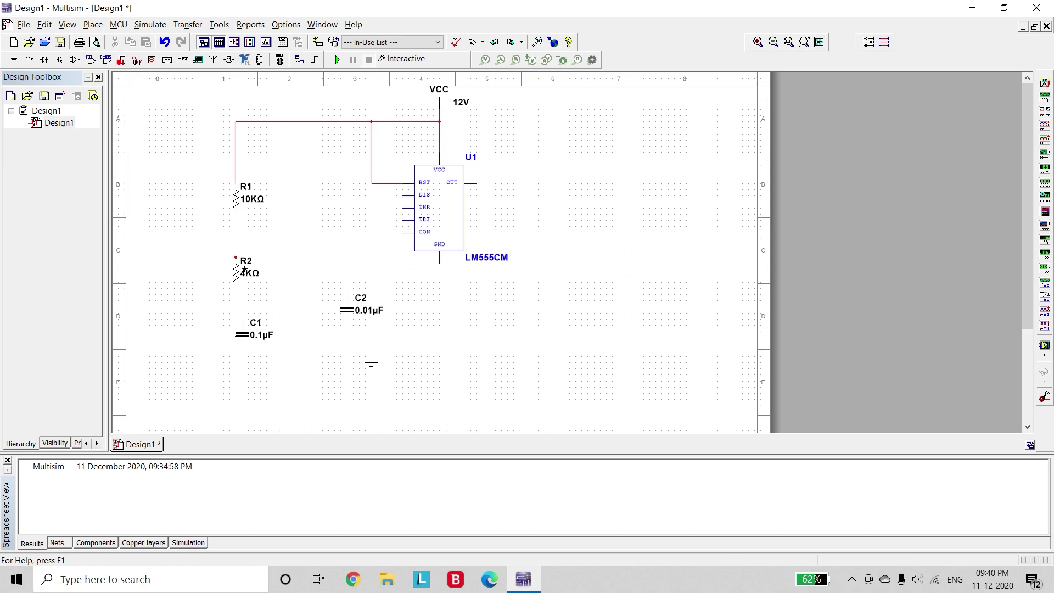
Wire R1, R2 and C1 in series and connect the lower end of C1 to ground
left_click(240, 266)
left_click(237, 289)
left_click(242, 320)
left_click(248, 354)
left_click(379, 364)
Wire the timer's DIS pin to the R1–R2 junction and its joined THR and TRI pins to the R2–C1 junction
left_click(407, 195)
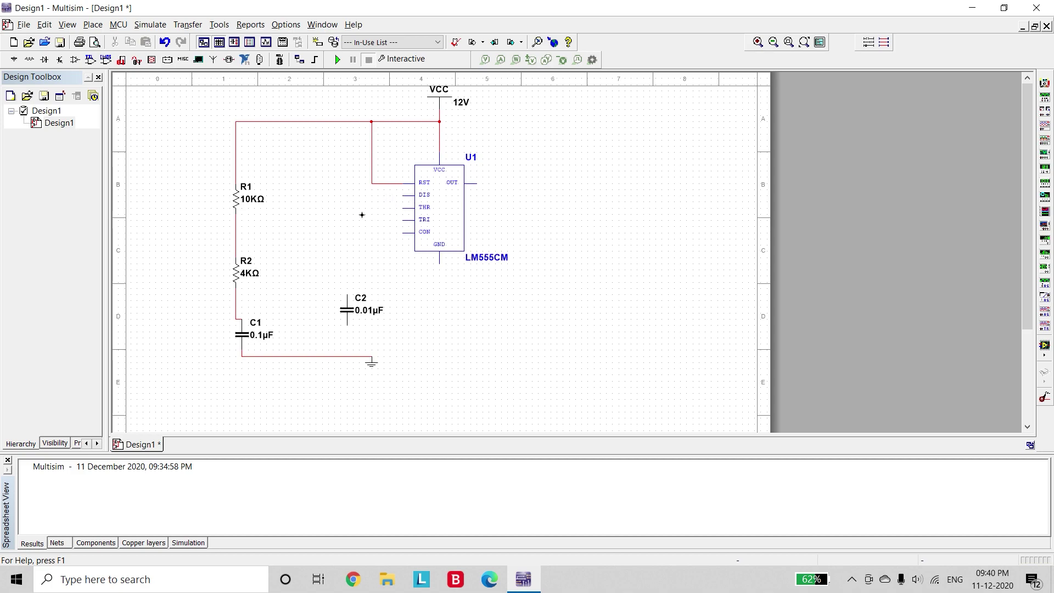
left_click(245, 240)
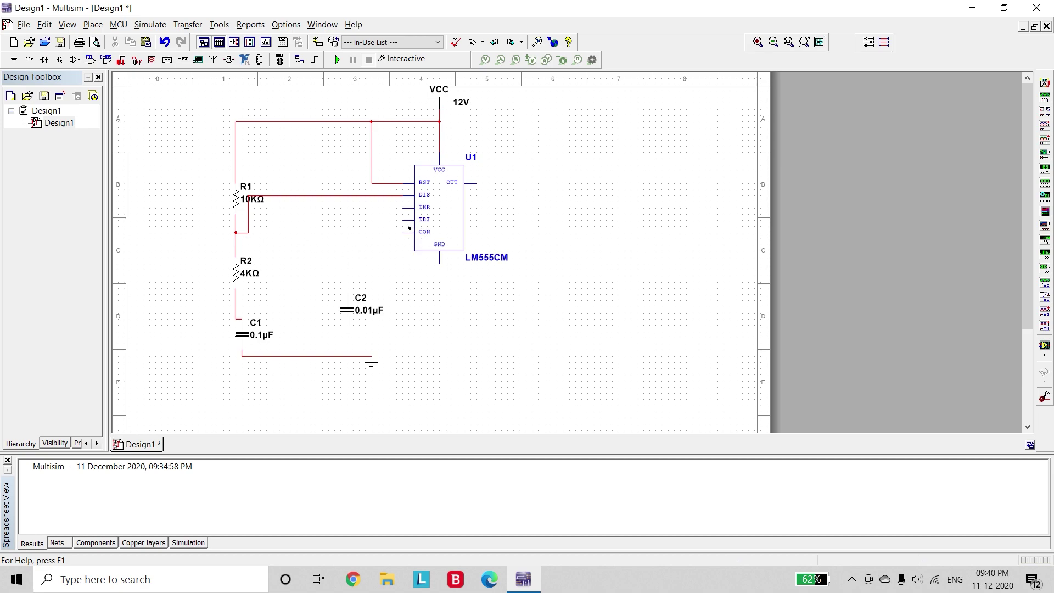
left_click(403, 219)
left_click(244, 313)
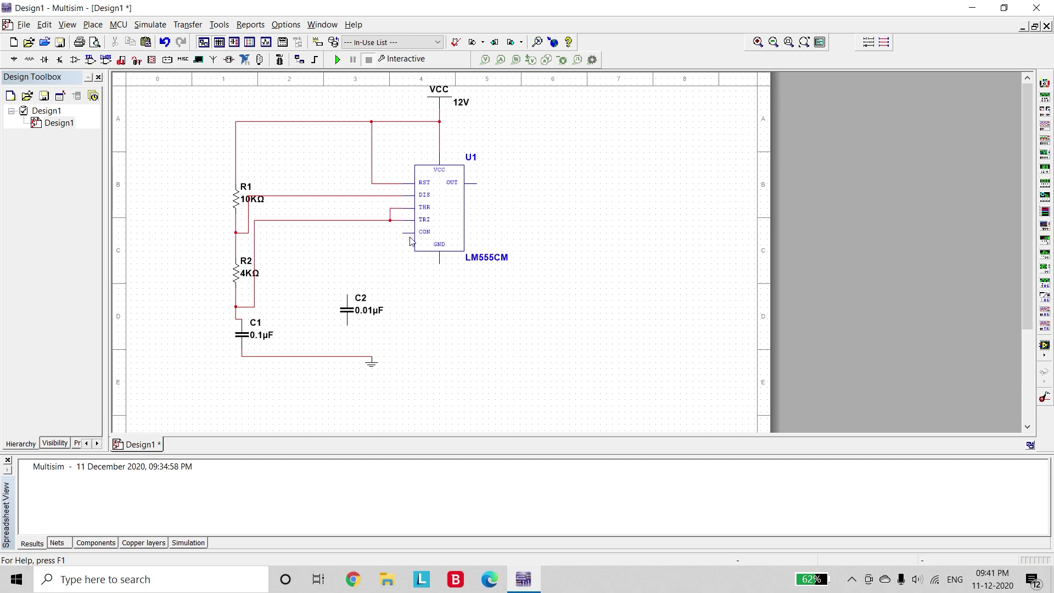
Wire the timer's CON pin to the upper terminal of C2
left_click(405, 232)
left_click(352, 301)
left_click(352, 303)
left_click(352, 302)
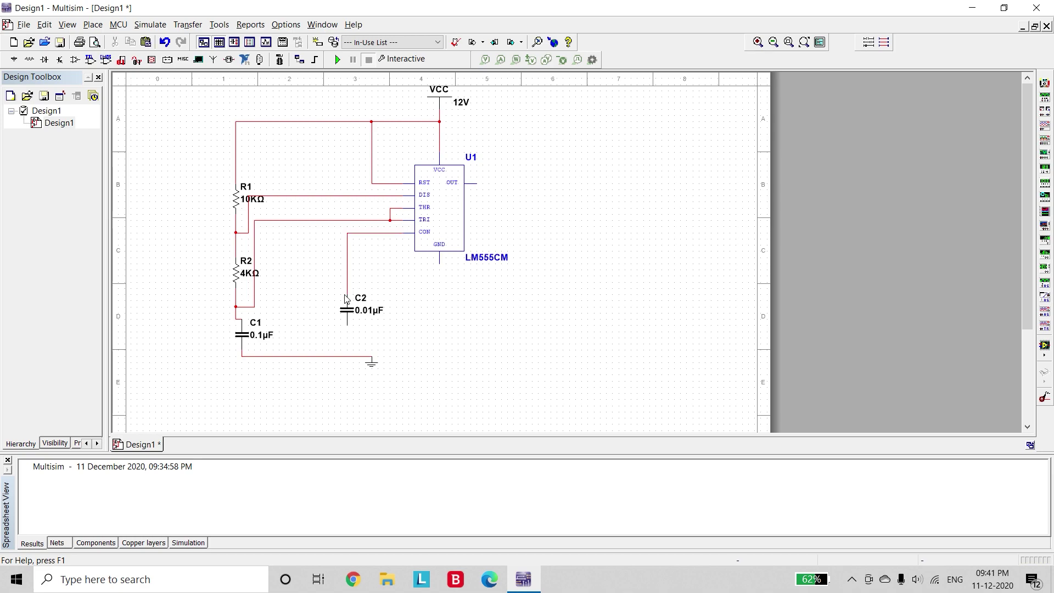
Connect the lower terminal of C2 and the timer's GND pin to the ground line
left_click(347, 327)
left_click(341, 356)
left_click(353, 364)
left_click(439, 263)
left_click(373, 363)
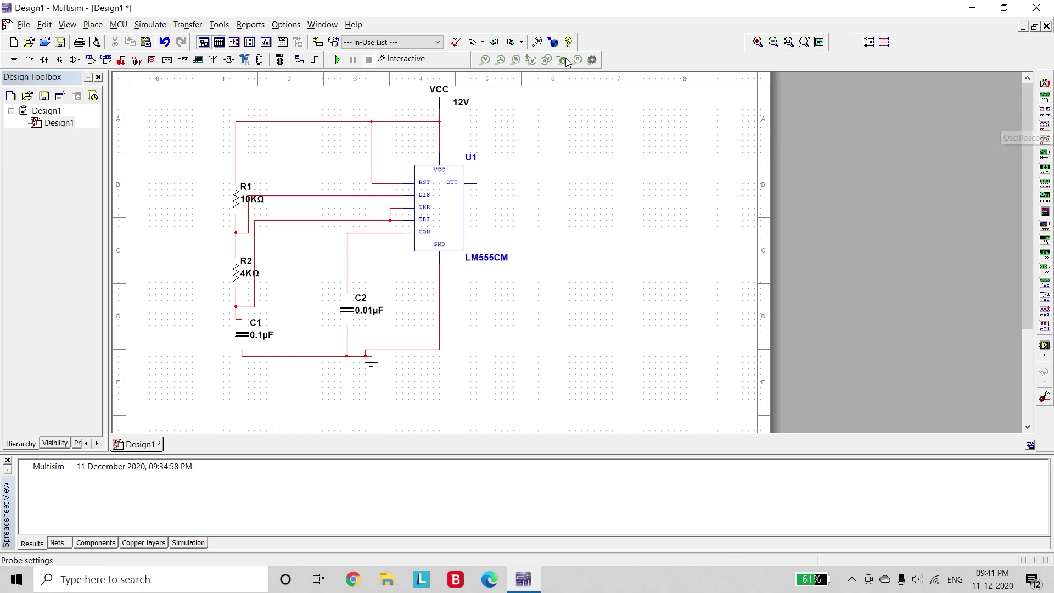
Place a two-channel oscilloscope on the schematic to the right of the timer
left_click(150, 24)
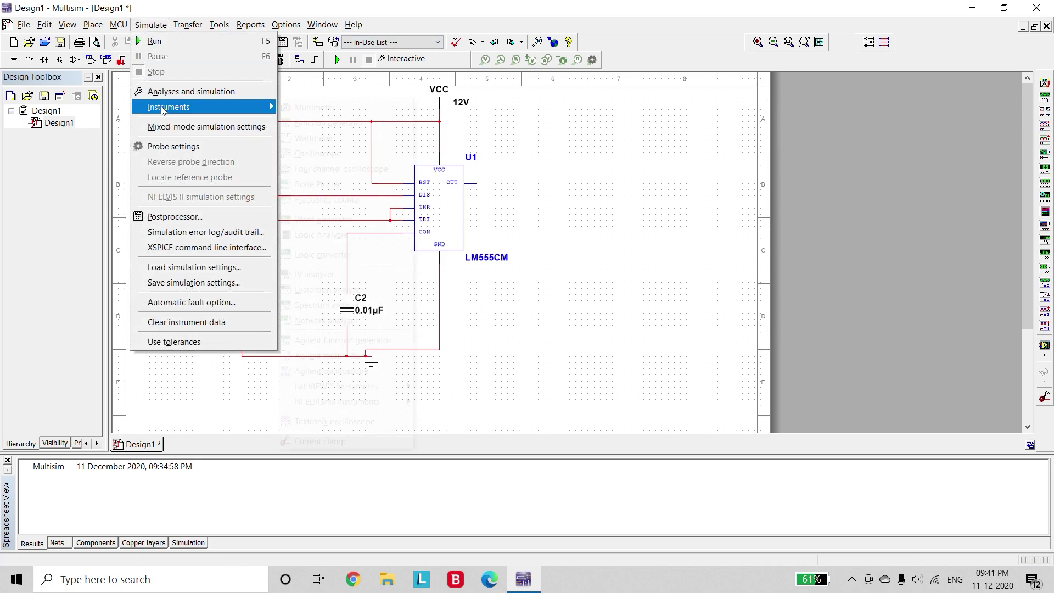
mouse_move(164, 110)
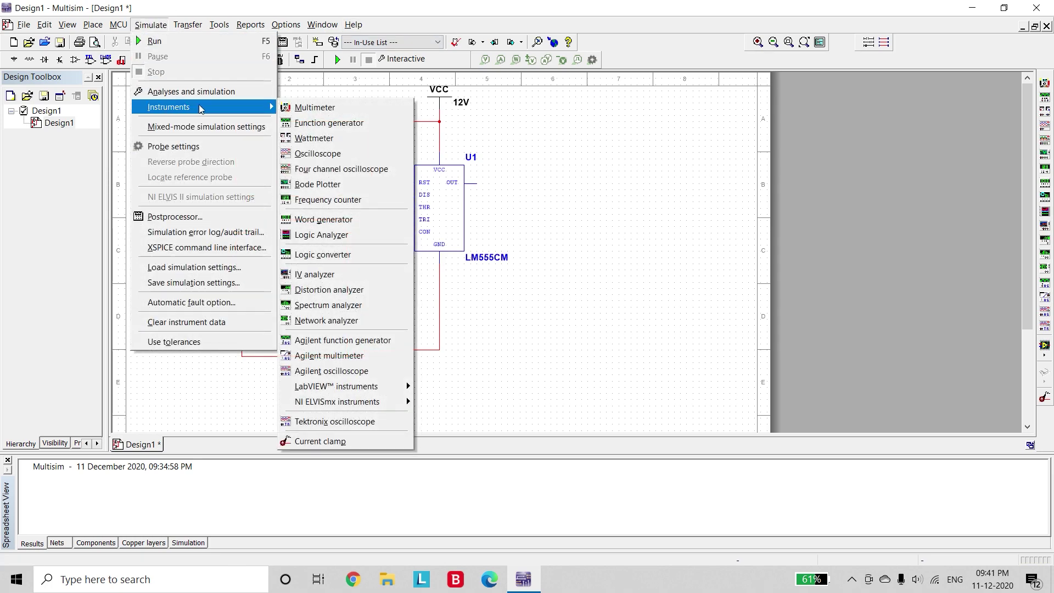
left_click(352, 155)
left_click(584, 230)
left_click(584, 230)
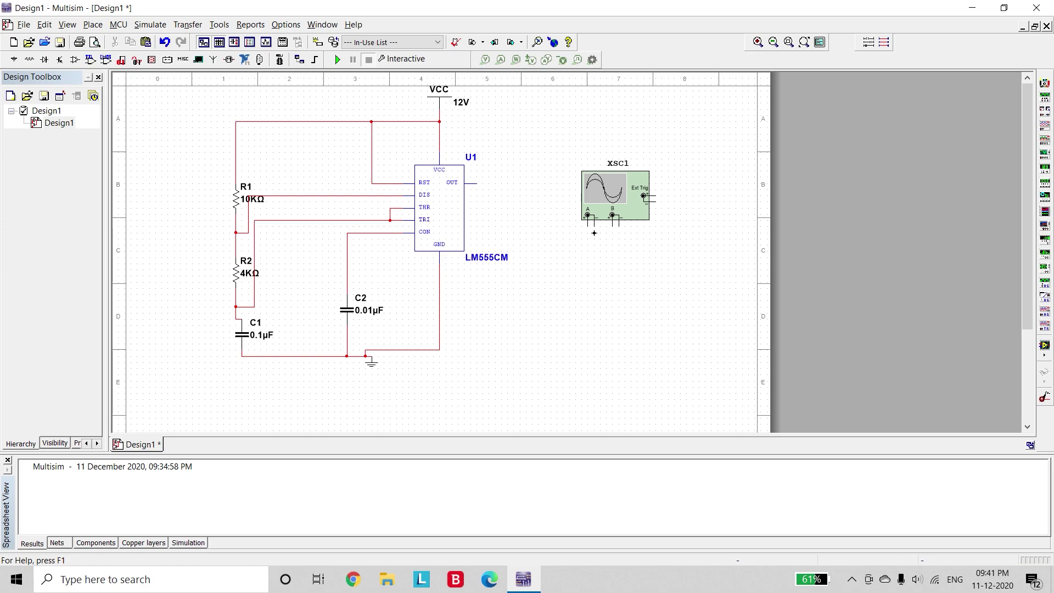
Wire oscilloscope channel A to the timer's OUT pin, channel B to the R2–C1 node, and Ext Trig to the ground line
left_click(587, 216)
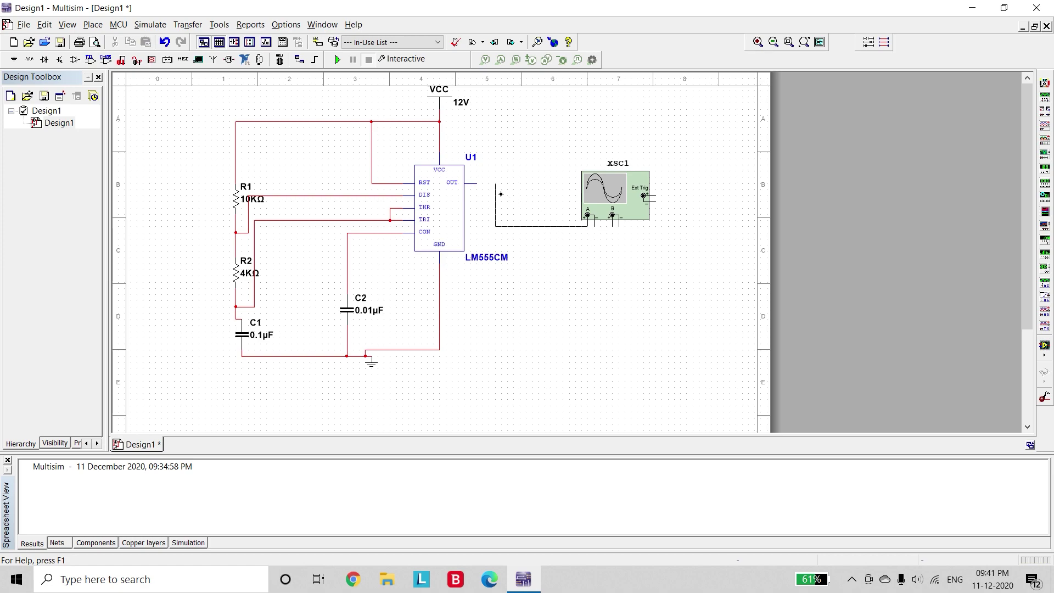
left_click(467, 183)
left_click(263, 310)
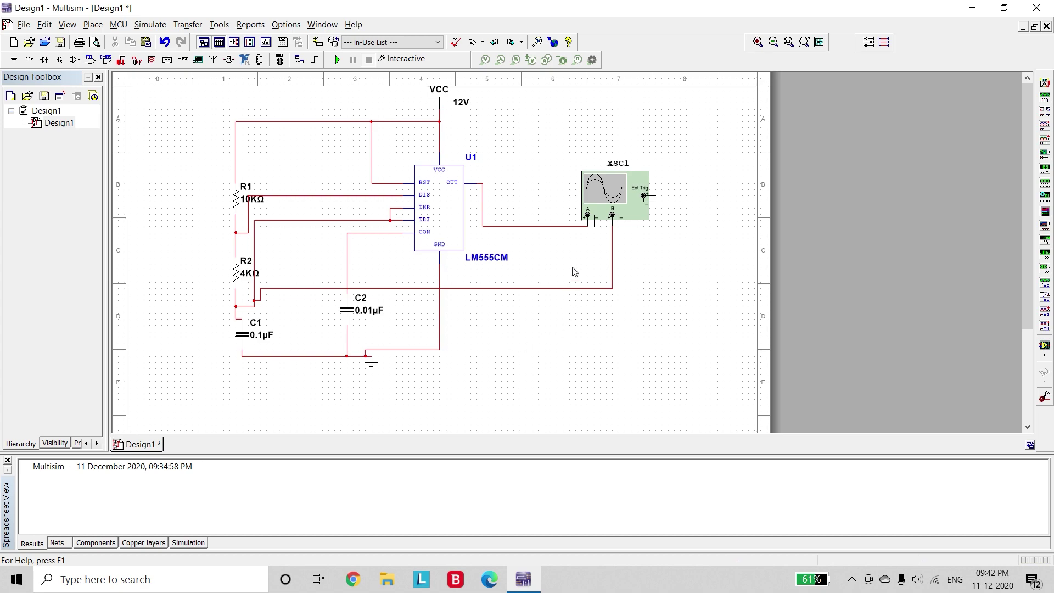
left_click(665, 205)
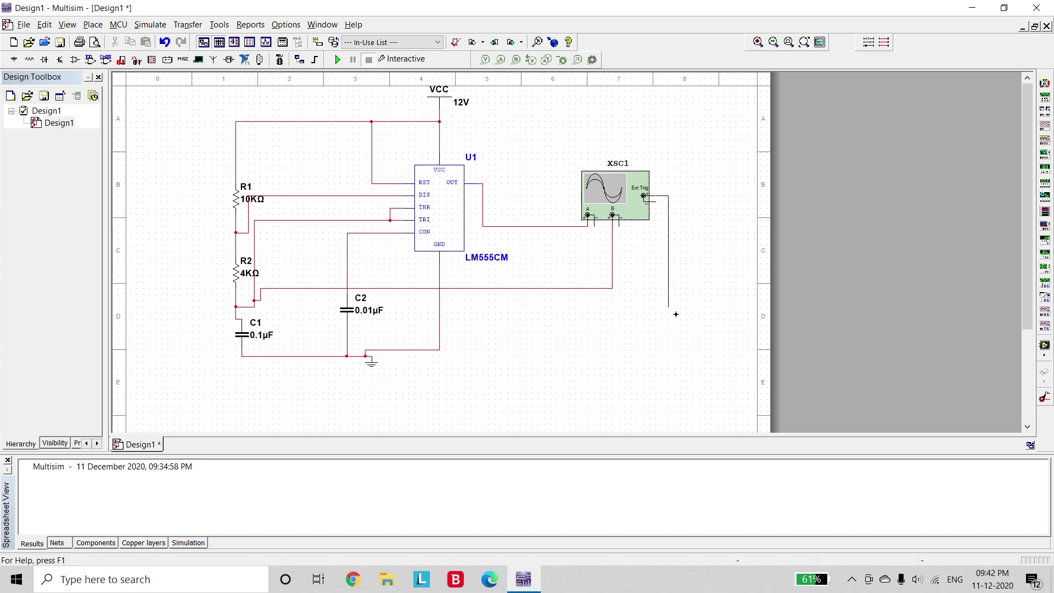
left_click(446, 349)
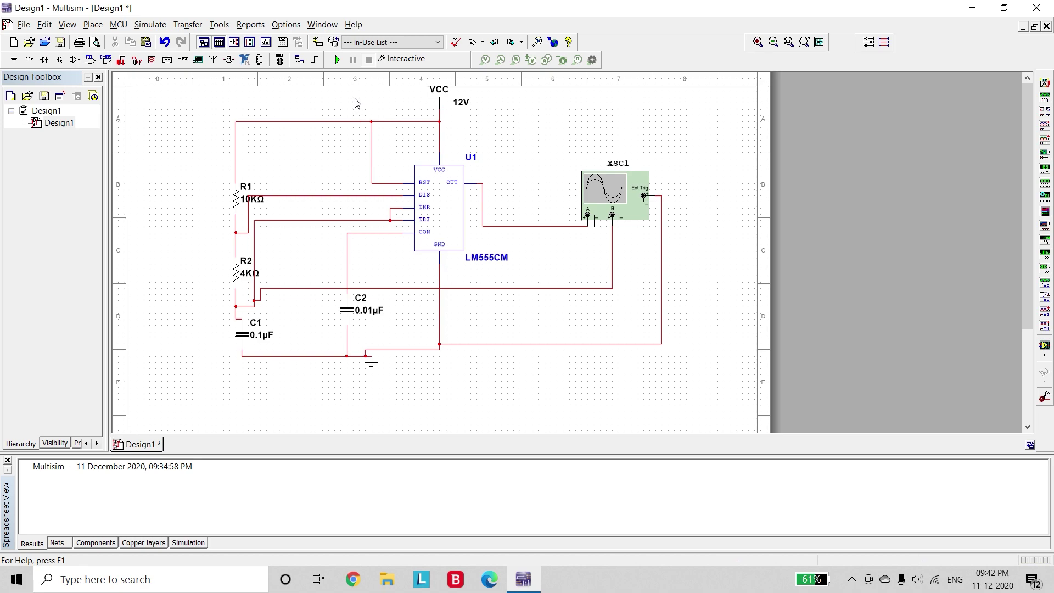
Run the simulation with the oscilloscope display open, pause it and go back along the captured waveform
left_click(337, 60)
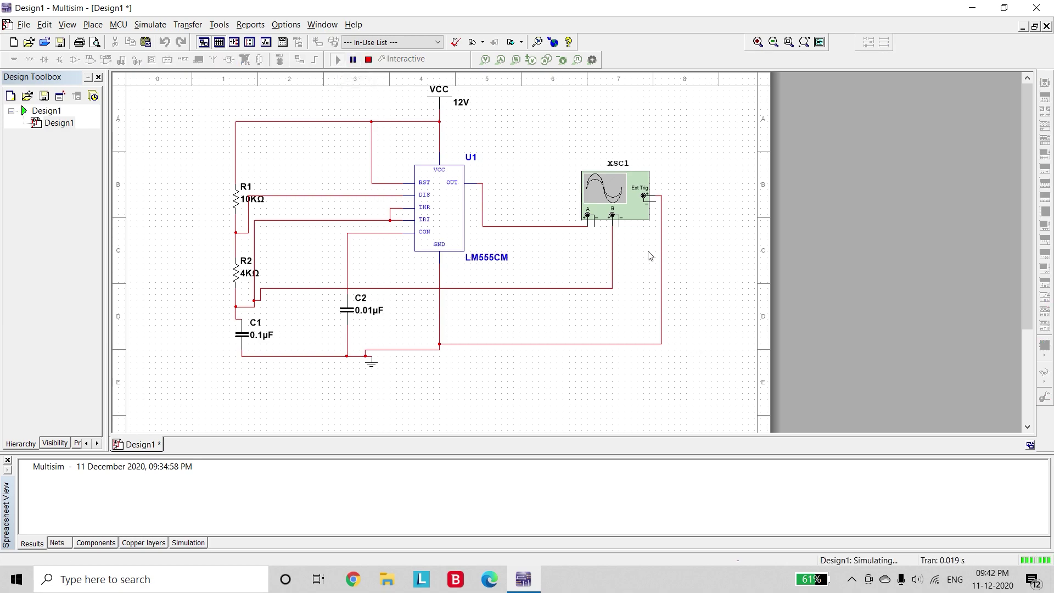
double_click(608, 194)
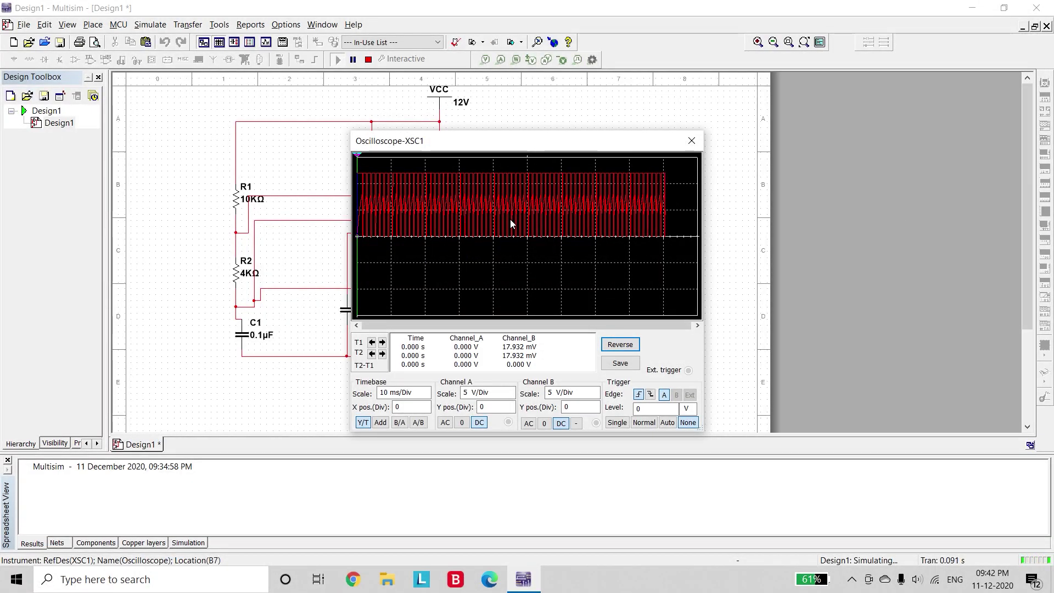
left_click(354, 59)
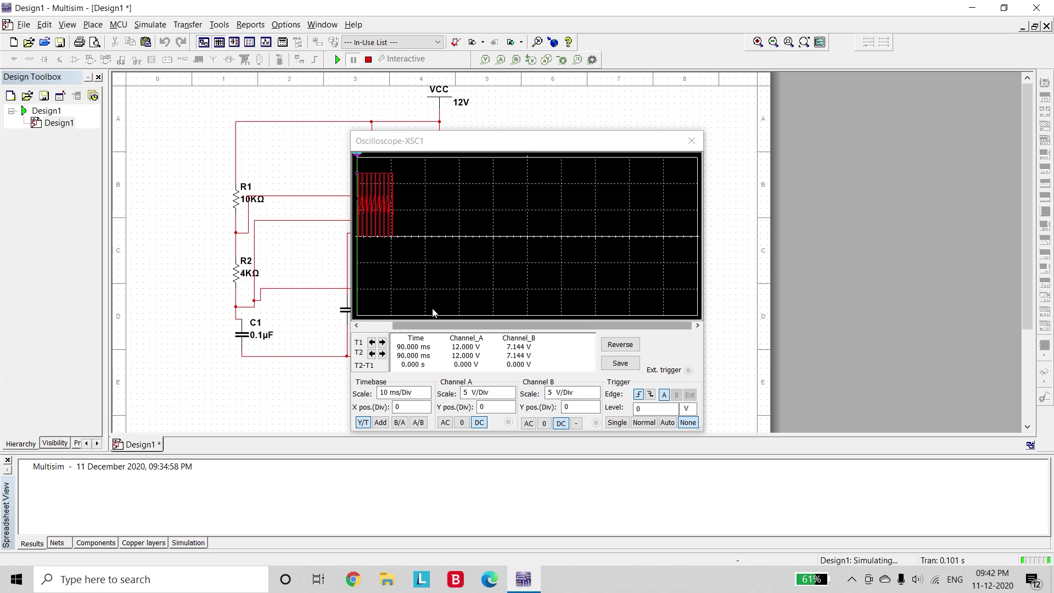
left_click(401, 330)
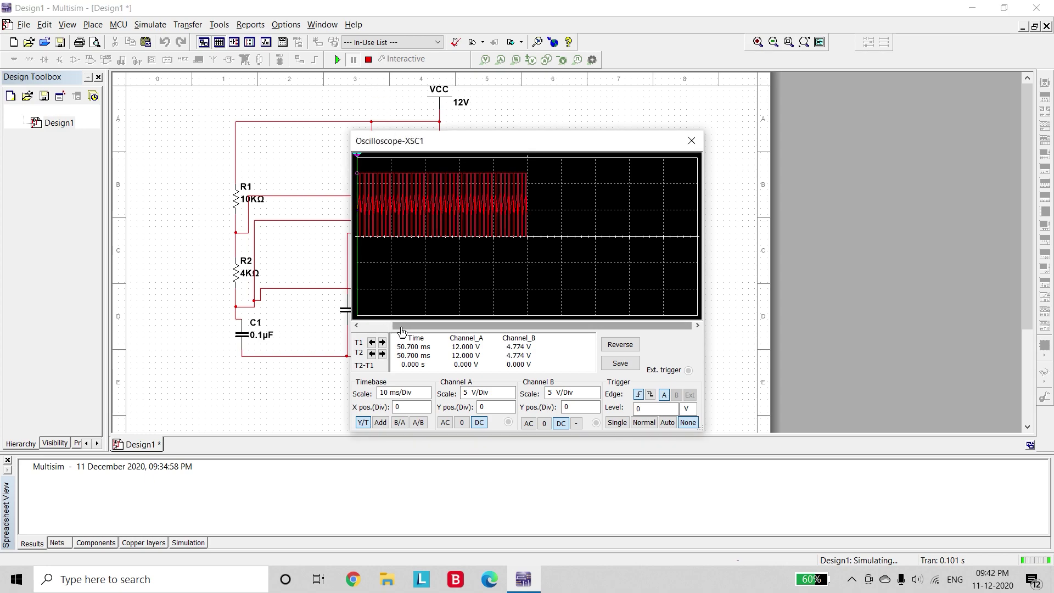
Set the oscilloscope's timebase scale to 1 ms/Div
left_click(427, 395)
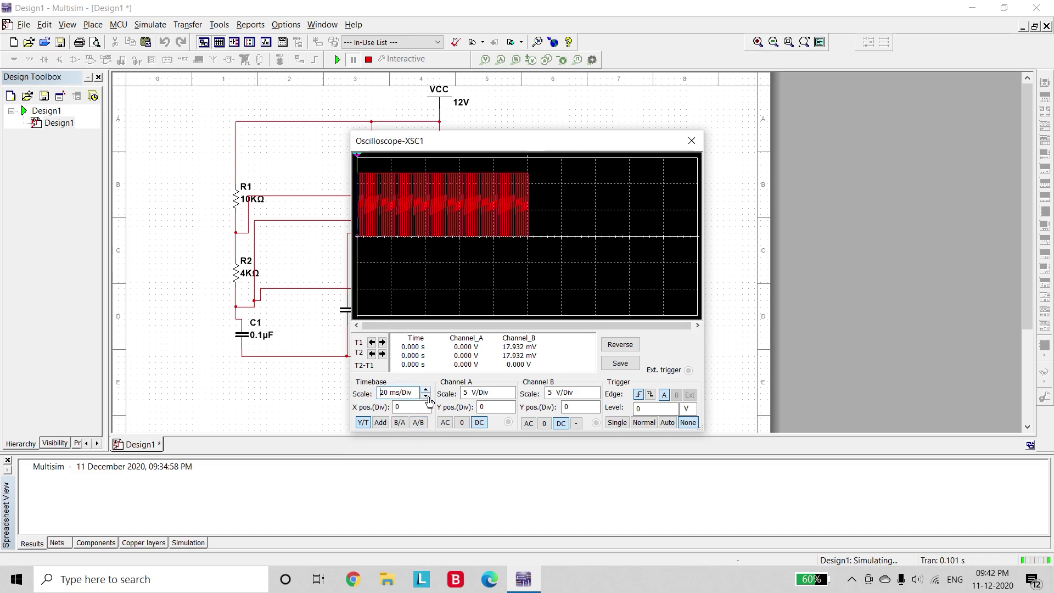
left_click(427, 396)
left_click(426, 396)
left_click(426, 396)
left_click(426, 396)
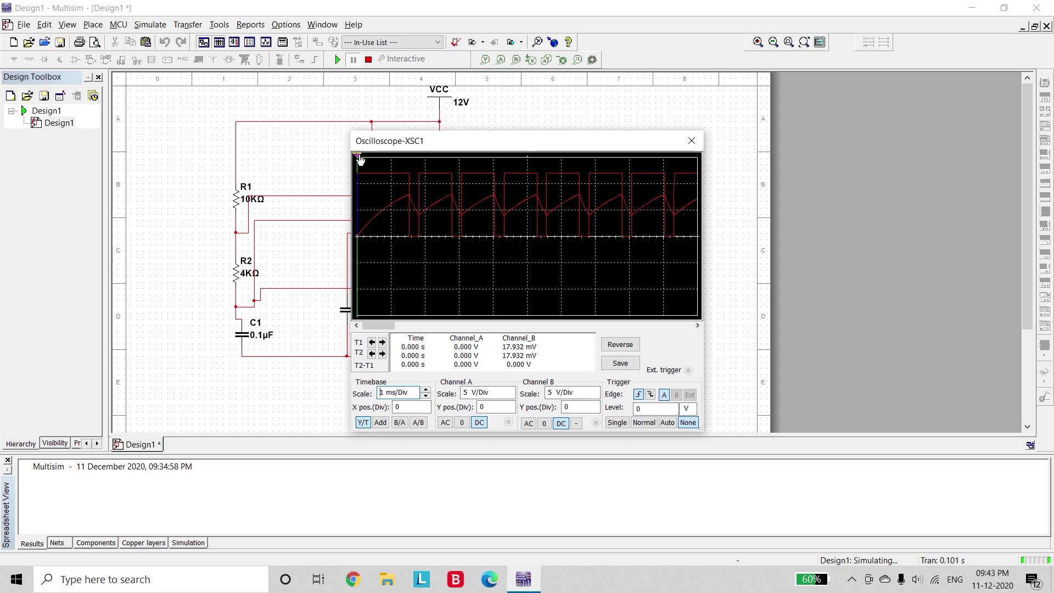
Measure the second charging ramp by placing one cursor at its start and the other at its peak
left_click_drag(359, 159, 459, 172)
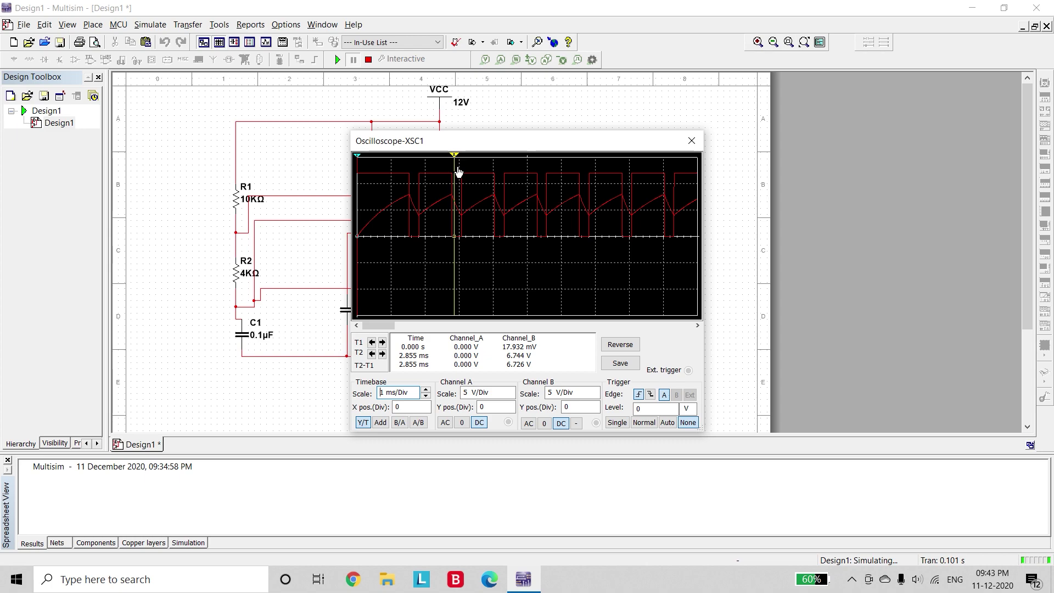
left_click_drag(357, 159, 457, 158)
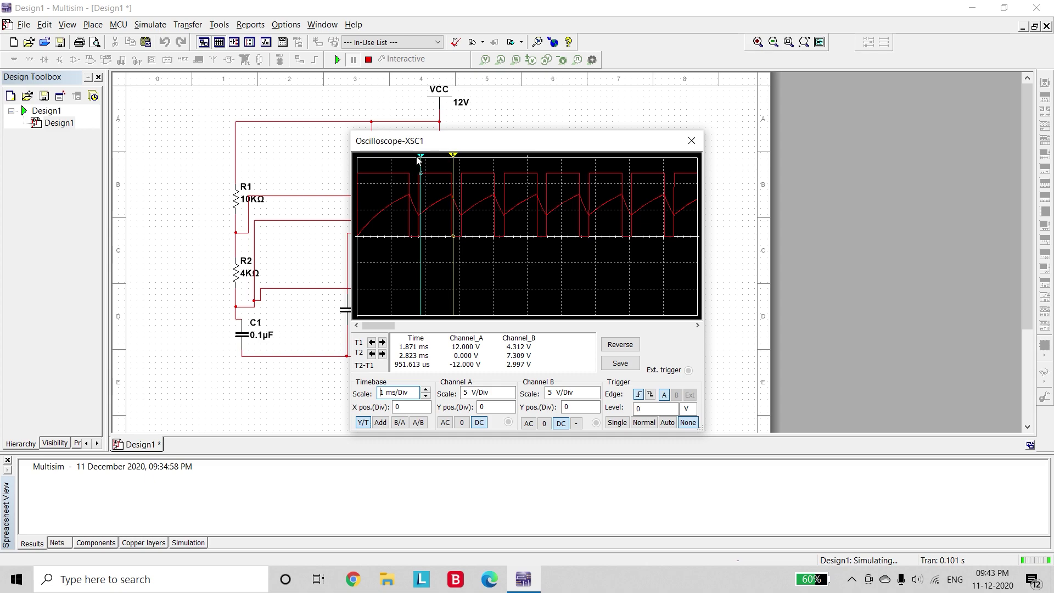
left_click_drag(422, 161, 418, 158)
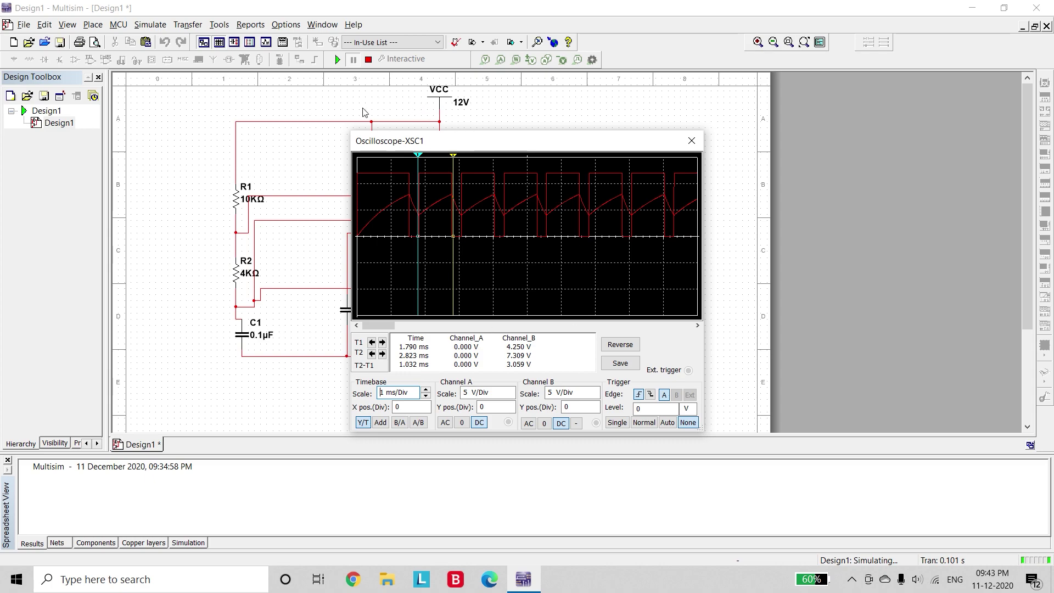
Stop the simulation and close the oscilloscope display
left_click(368, 60)
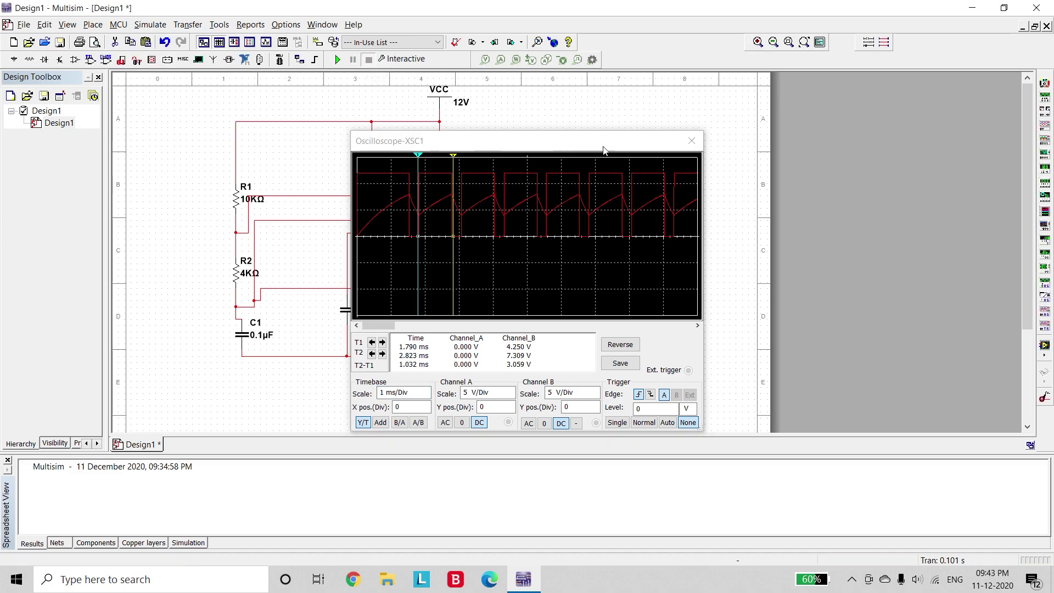
left_click(693, 142)
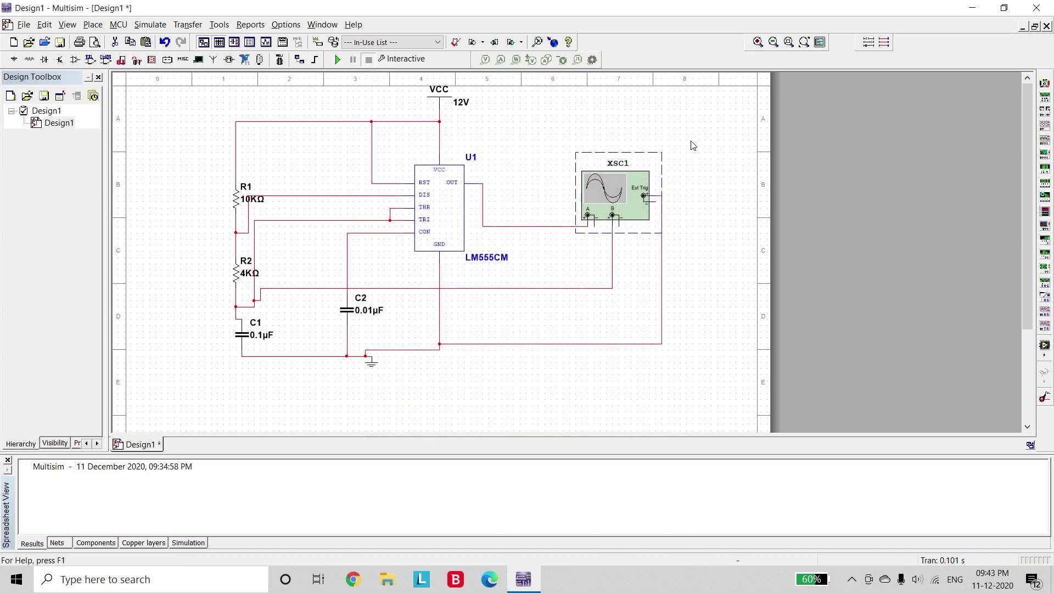